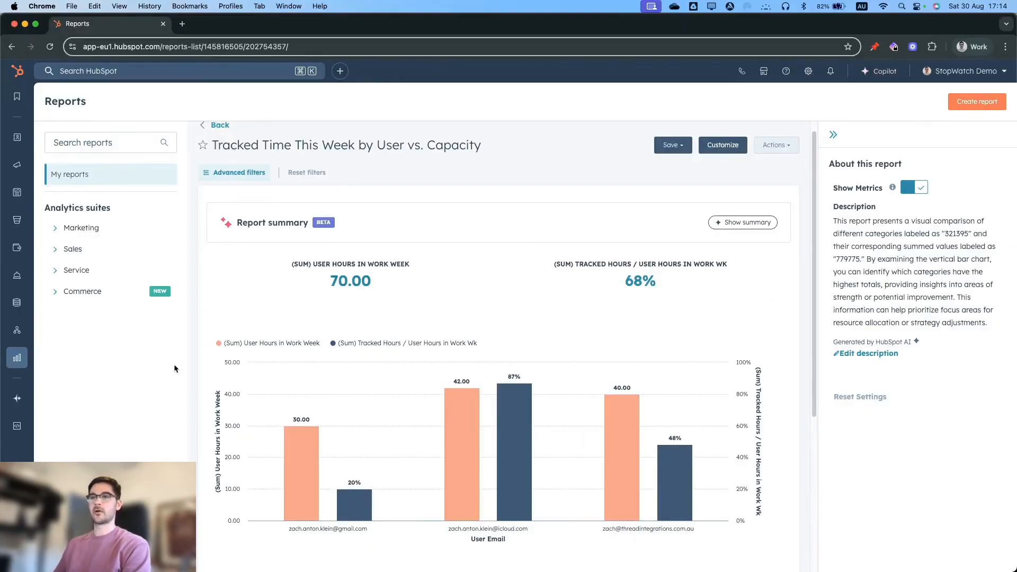
scroll(191, 406, down, 1)
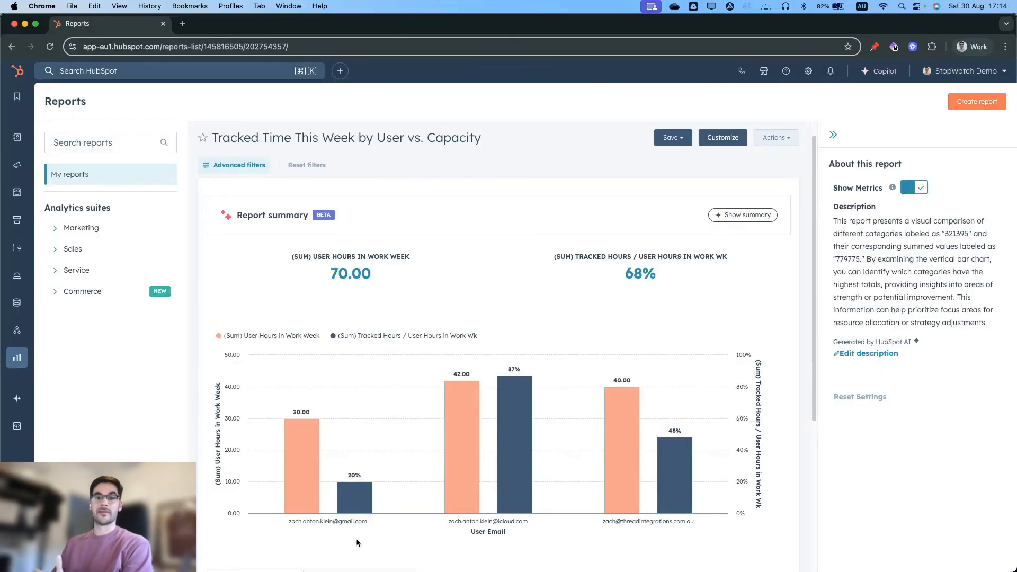
scroll(355, 537, down, 1)
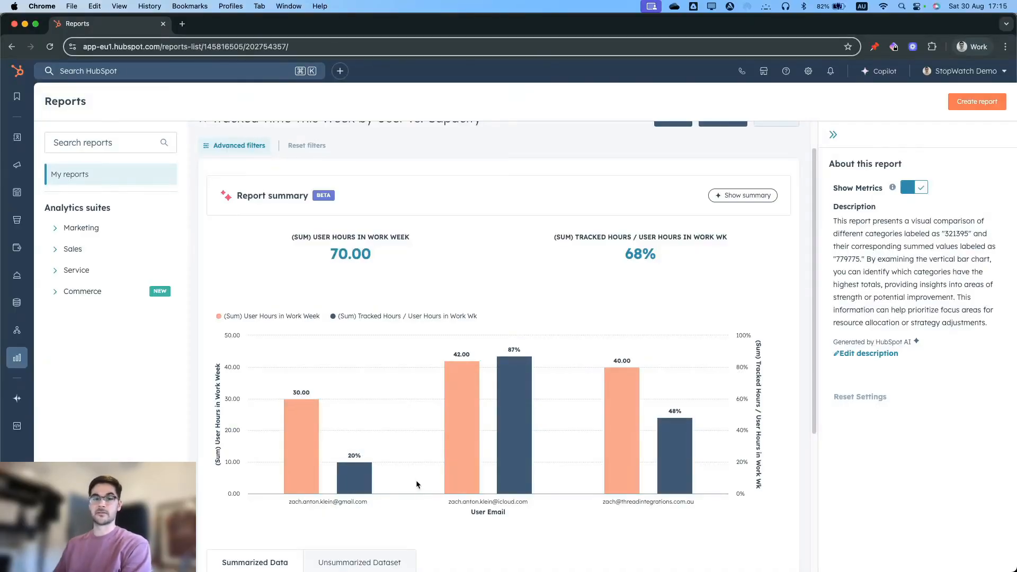
scroll(413, 479, up, 2)
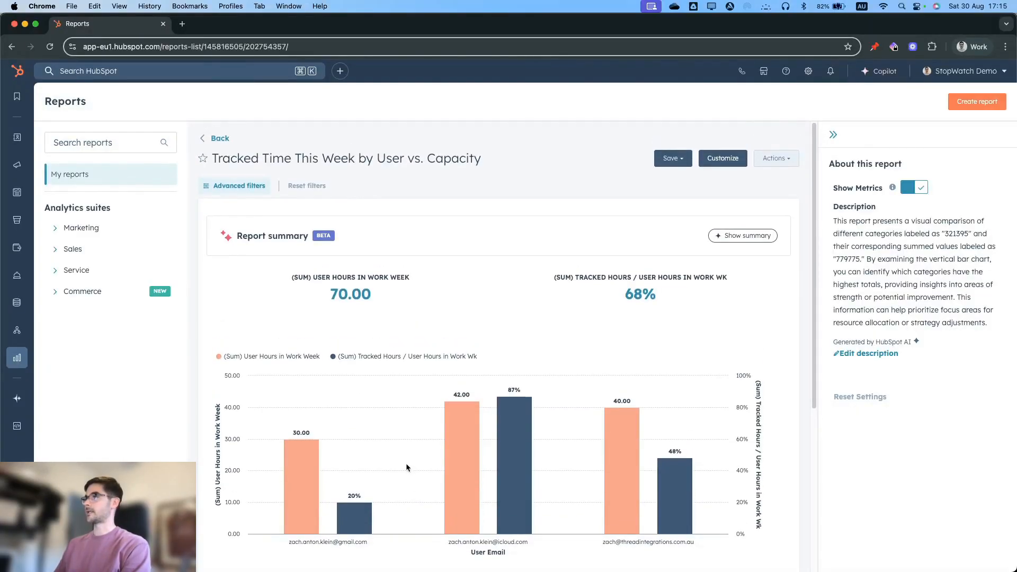
- Open the settings of the connected StopWatch app from the account's integrations
click(807, 72)
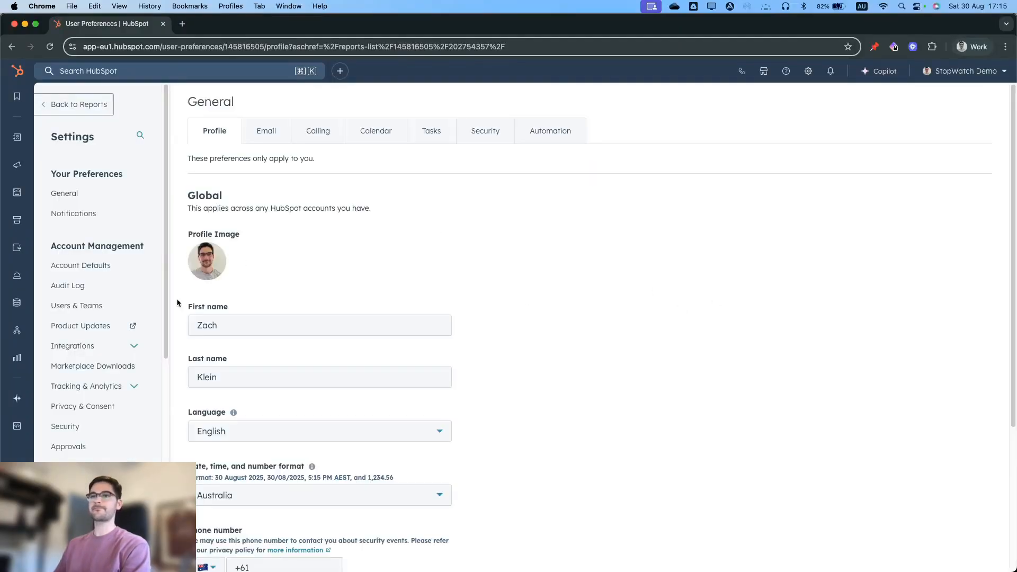
click(113, 347)
click(103, 369)
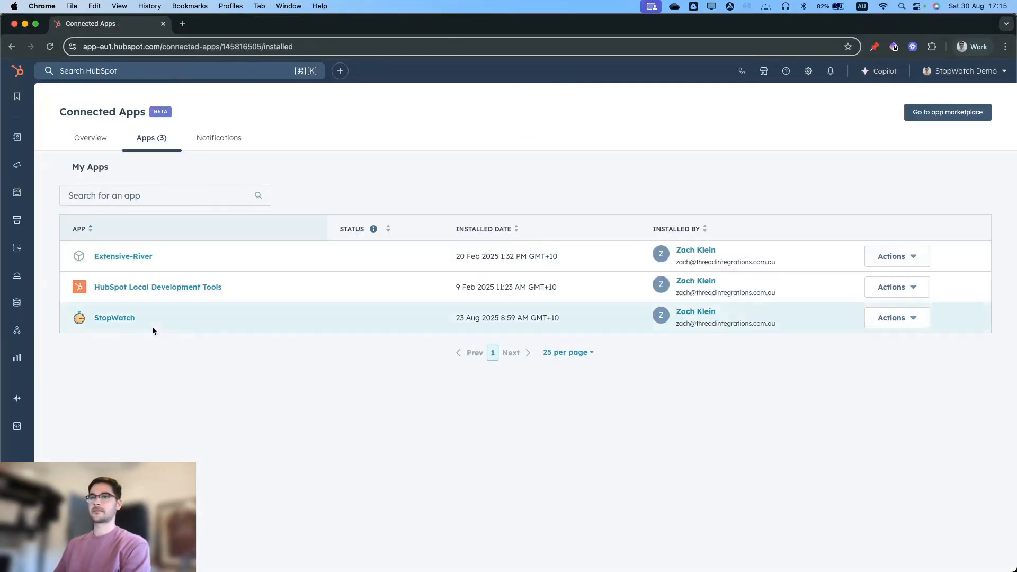
click(118, 319)
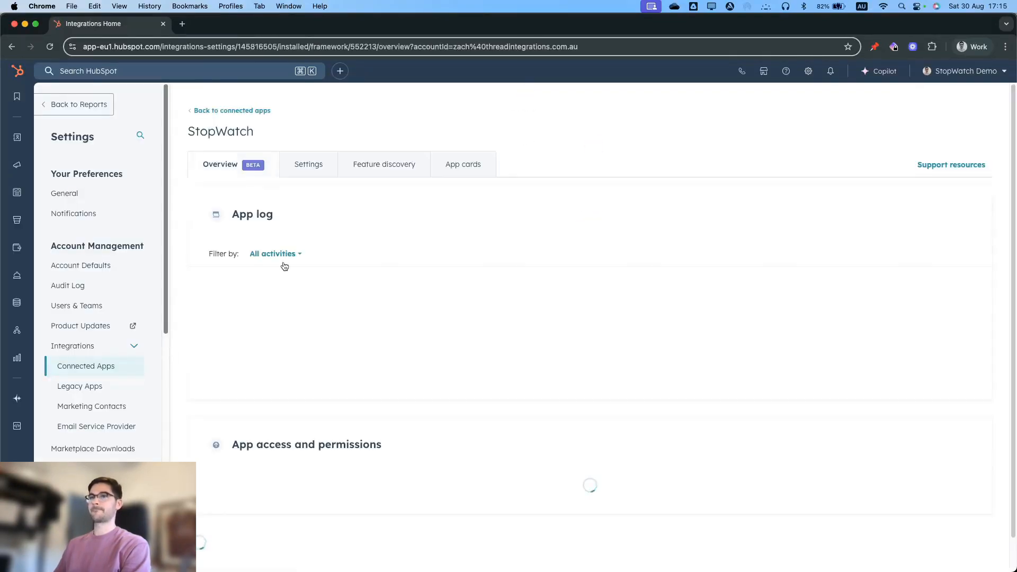
click(298, 165)
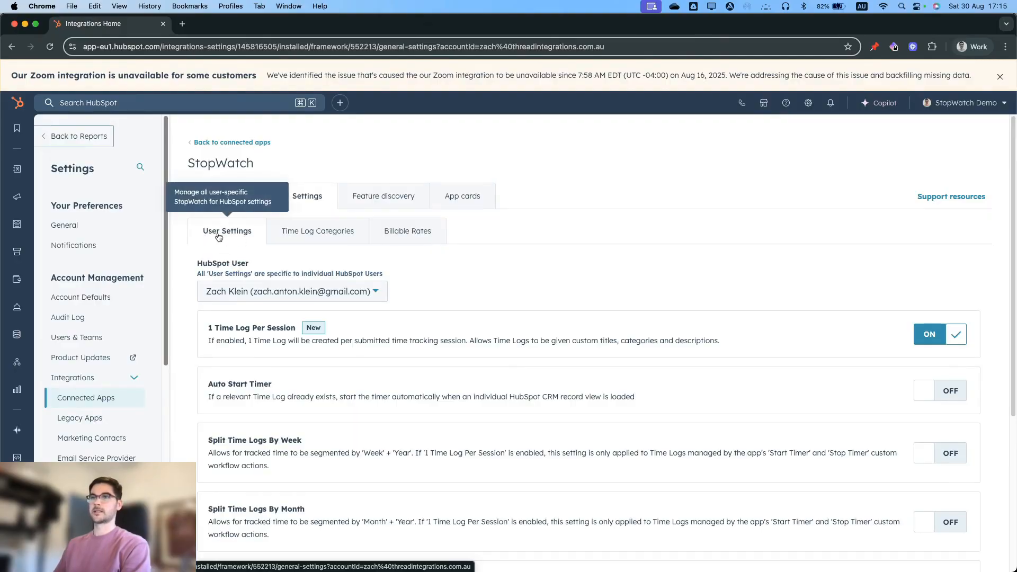
- Review the StopWatch user settings for the other HubSpot users, ending with Test User
scroll(382, 258, down, 1)
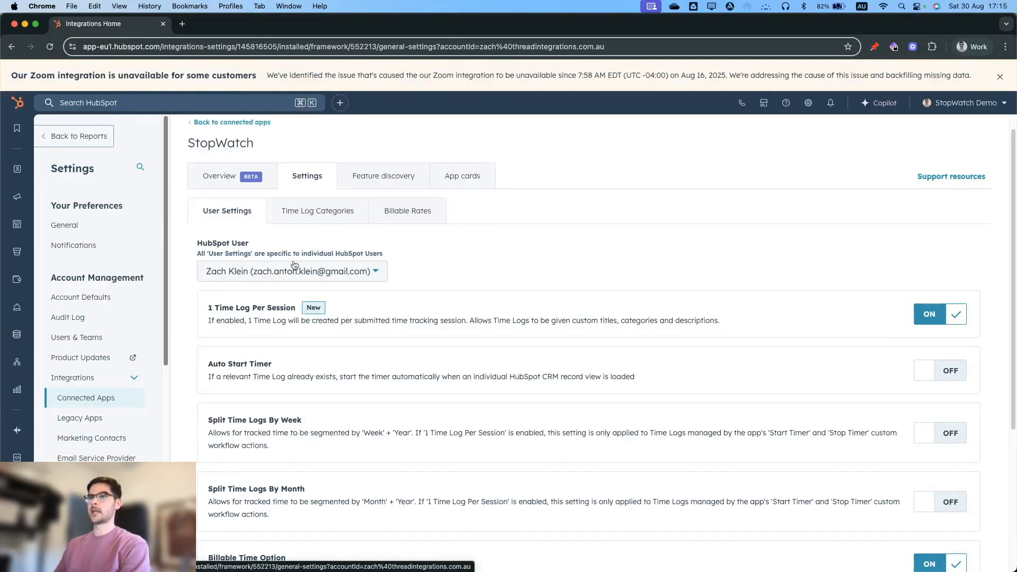
click(306, 272)
click(297, 320)
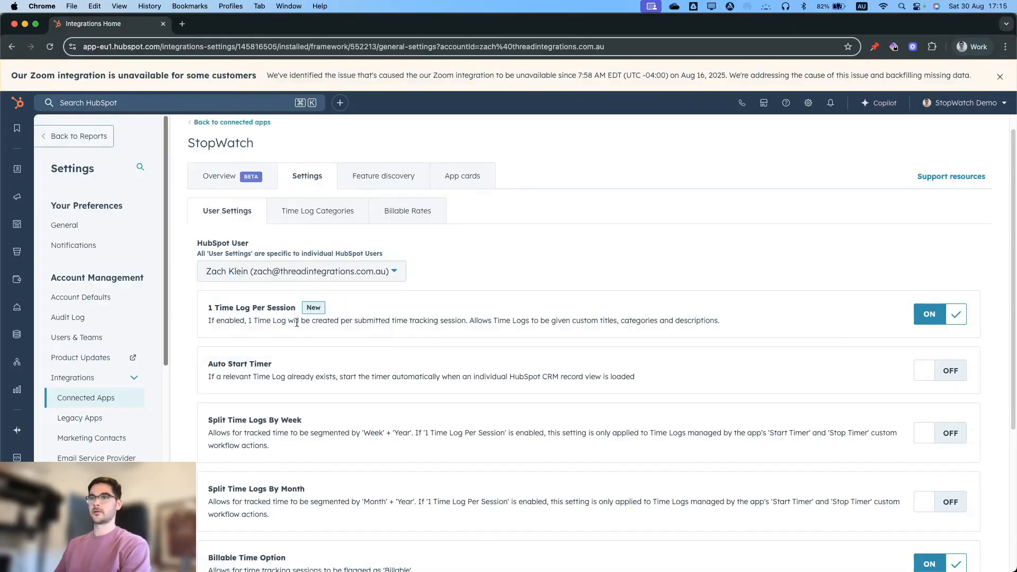
click(306, 271)
click(310, 342)
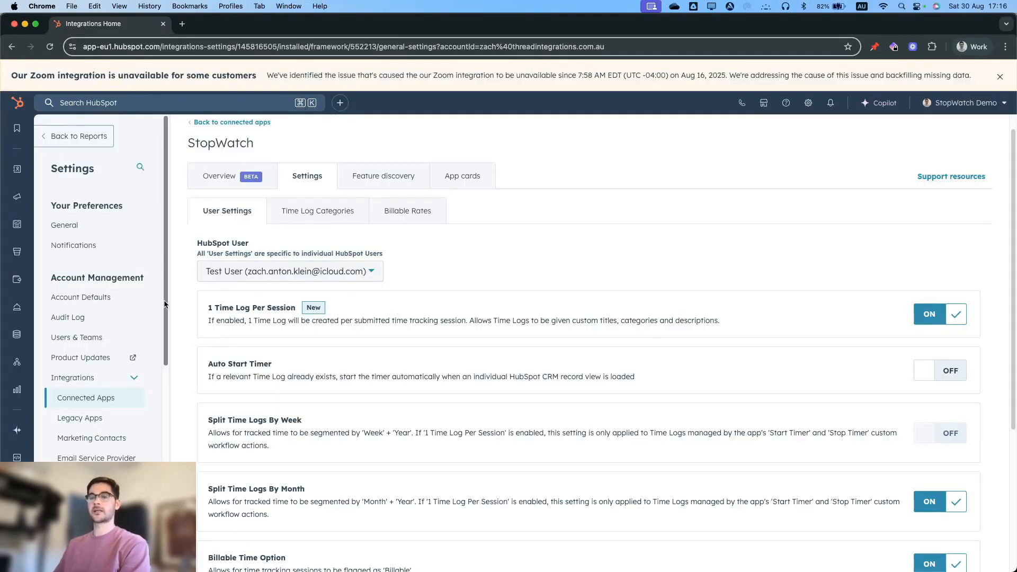
- Go to the property settings under Data Management and show the User properties
scroll(127, 326, down, 5)
scroll(126, 326, down, 2)
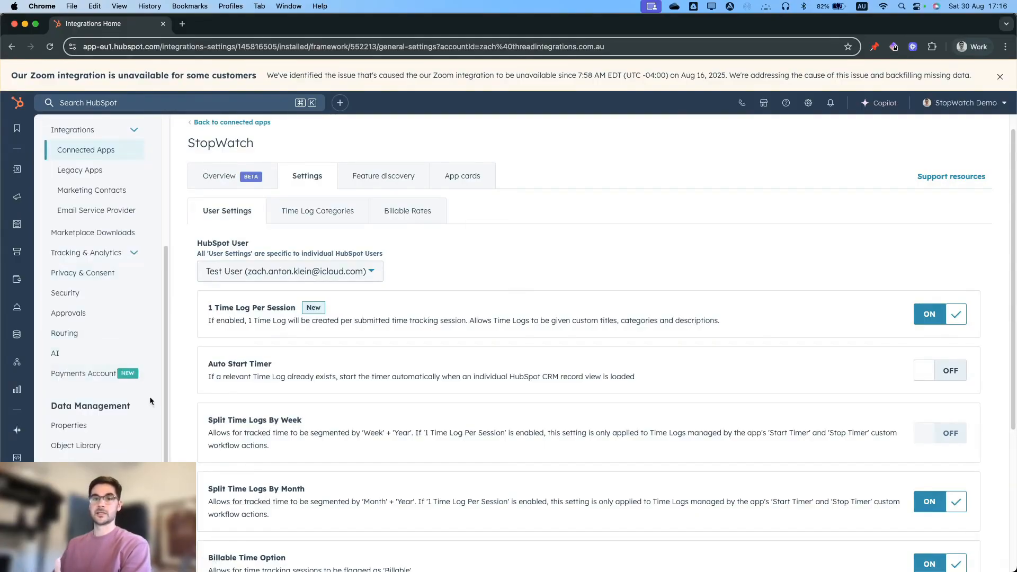
scroll(150, 400, down, 1)
scroll(150, 399, up, 1)
scroll(144, 391, down, 1)
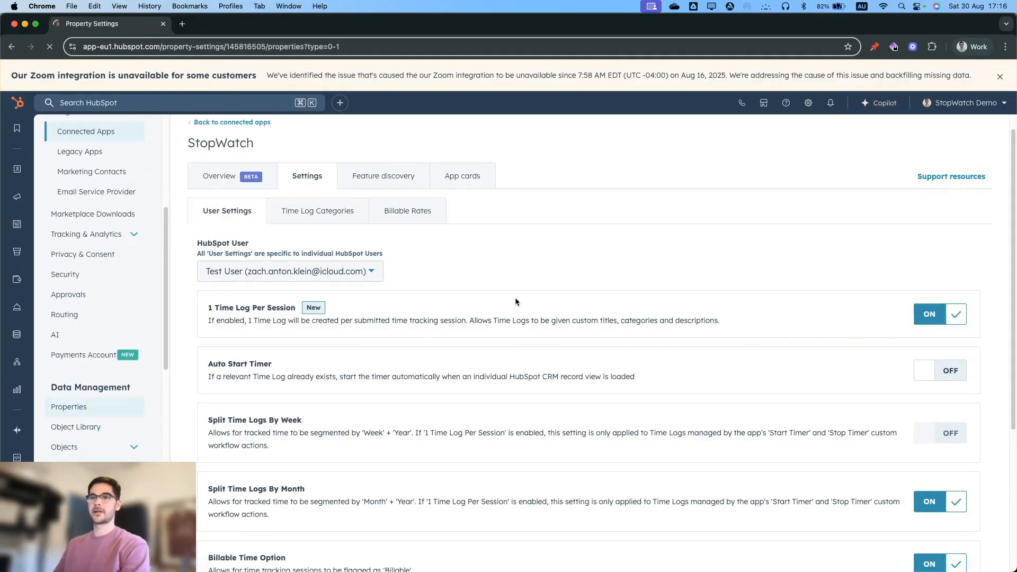
click(418, 167)
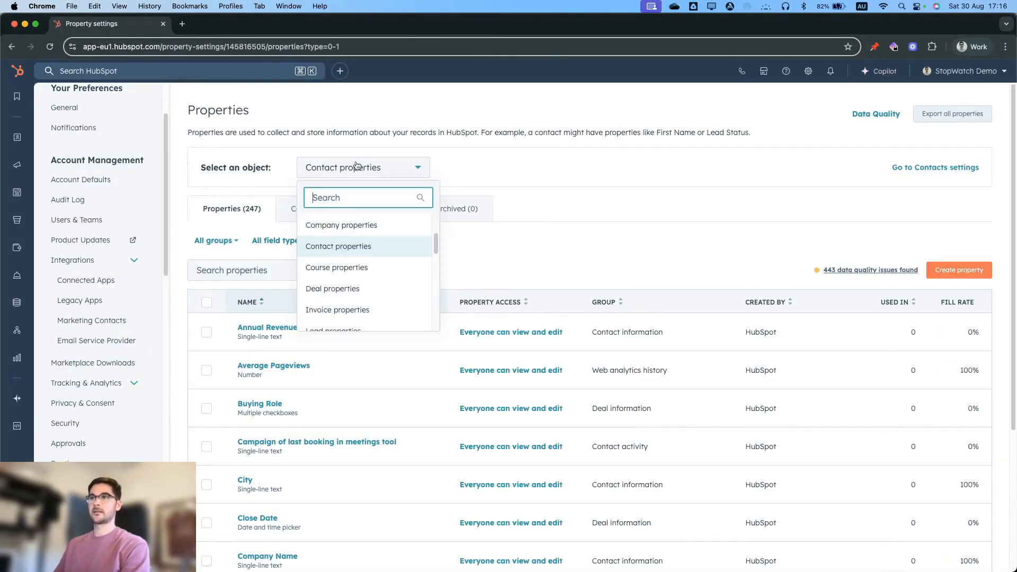
text(user)
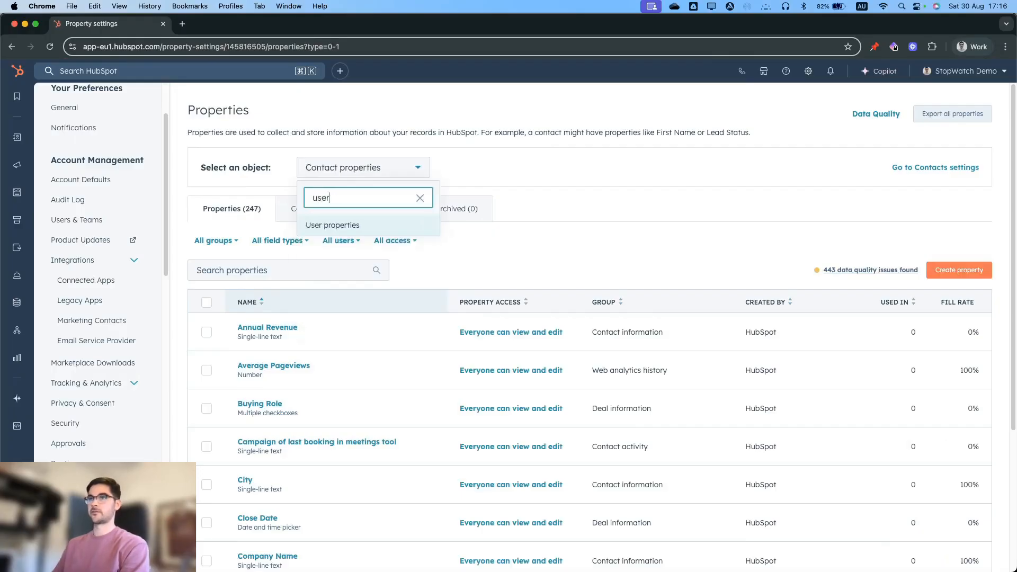
click(386, 223)
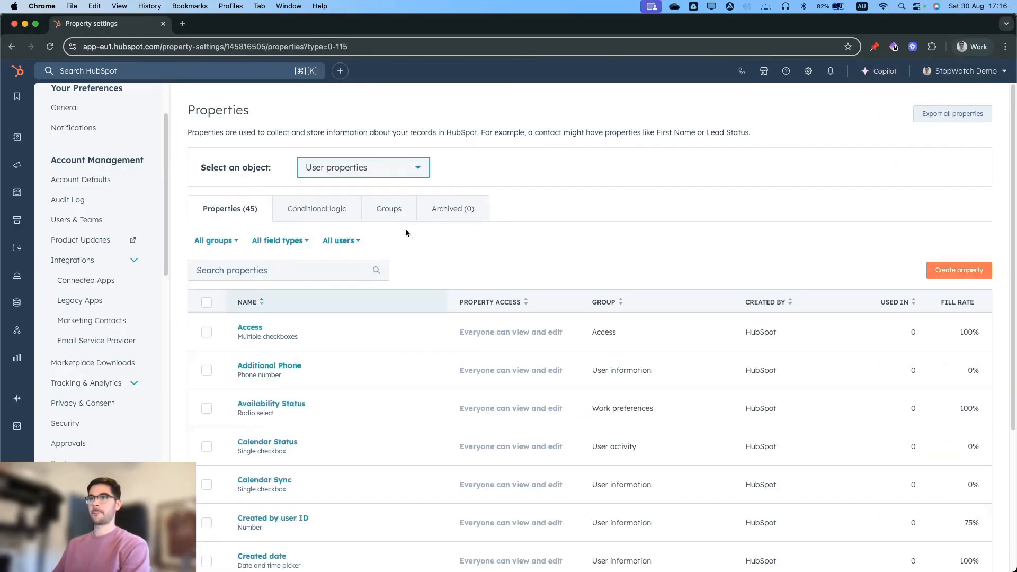
- Start a new user property labelled "Hours in Work Month" in the User information group
click(974, 270)
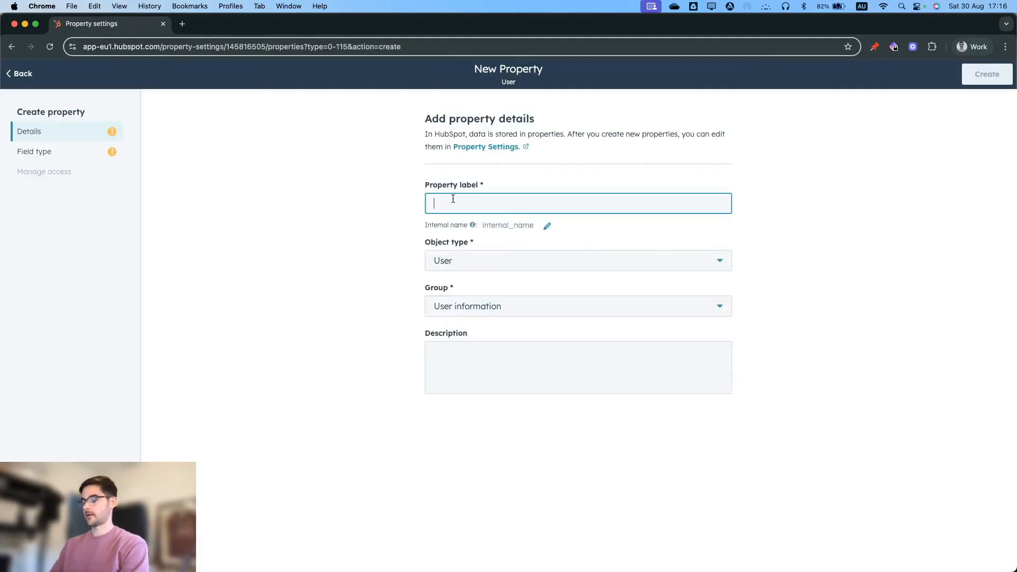
text(Hours )
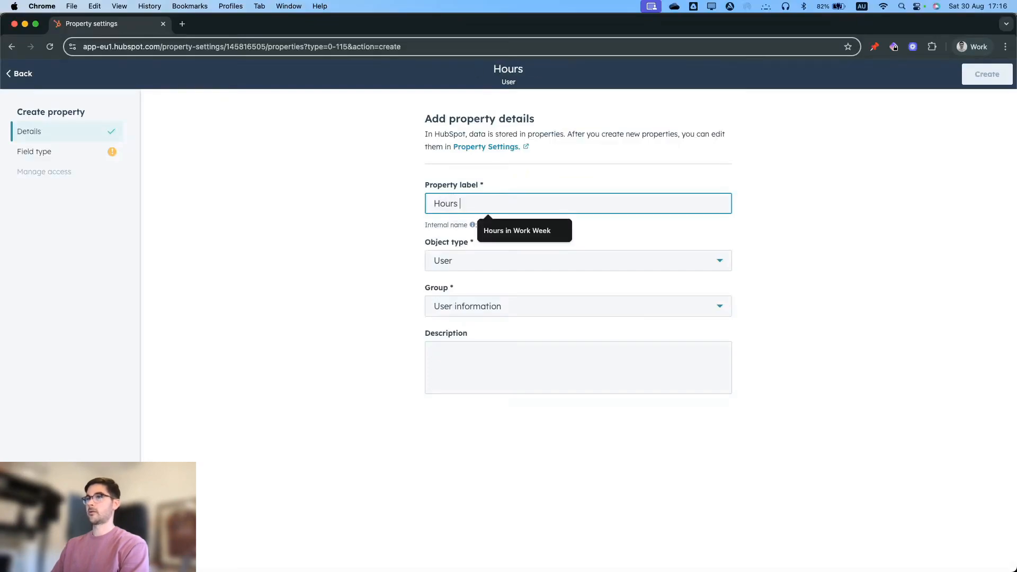
text(in Work Month)
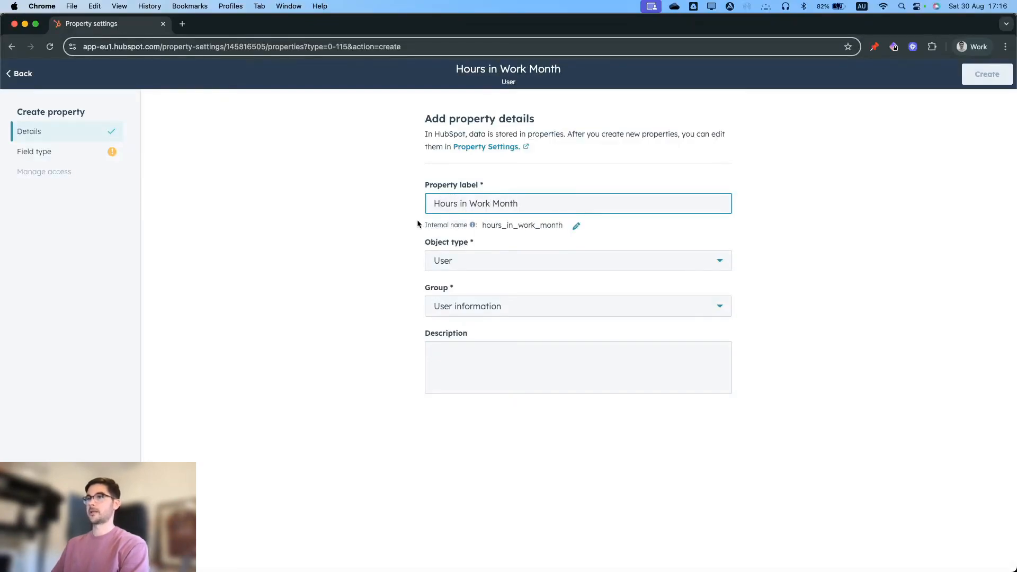
click(377, 217)
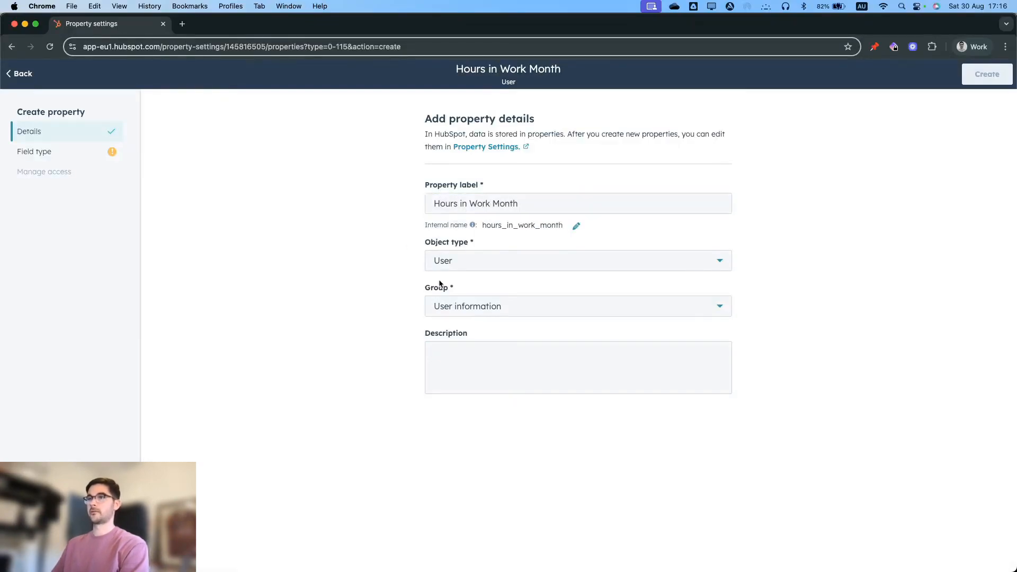
- Give the new property the Number field type with the Unformatted number format and create it
click(66, 151)
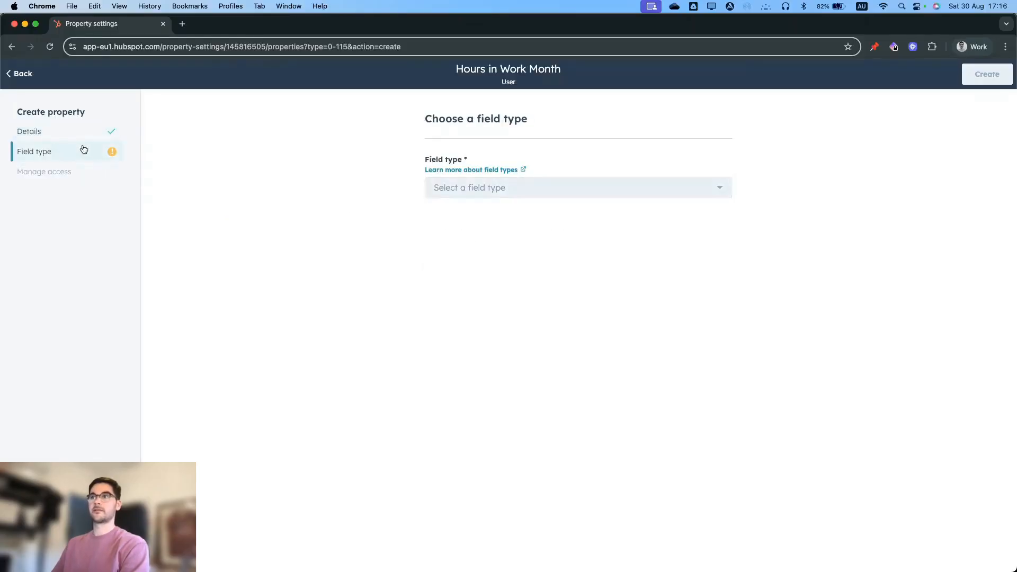
click(492, 193)
text(num)
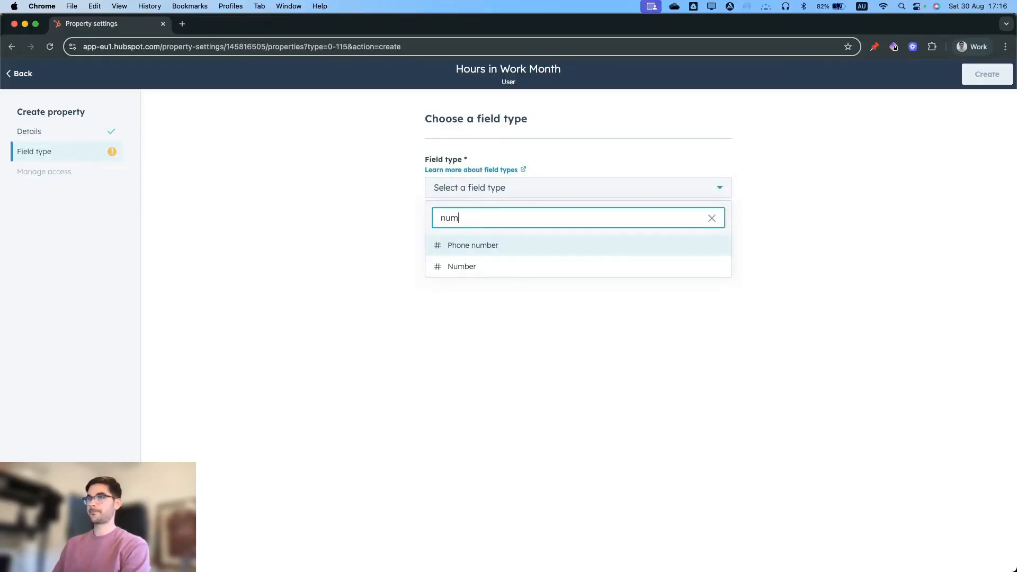
text(ber)
click(534, 267)
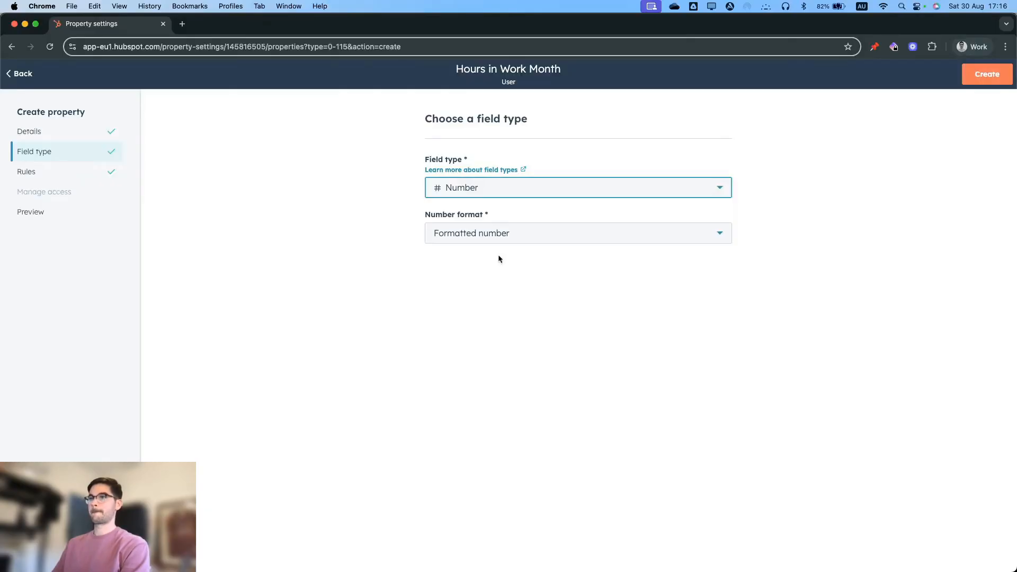
click(520, 231)
click(506, 295)
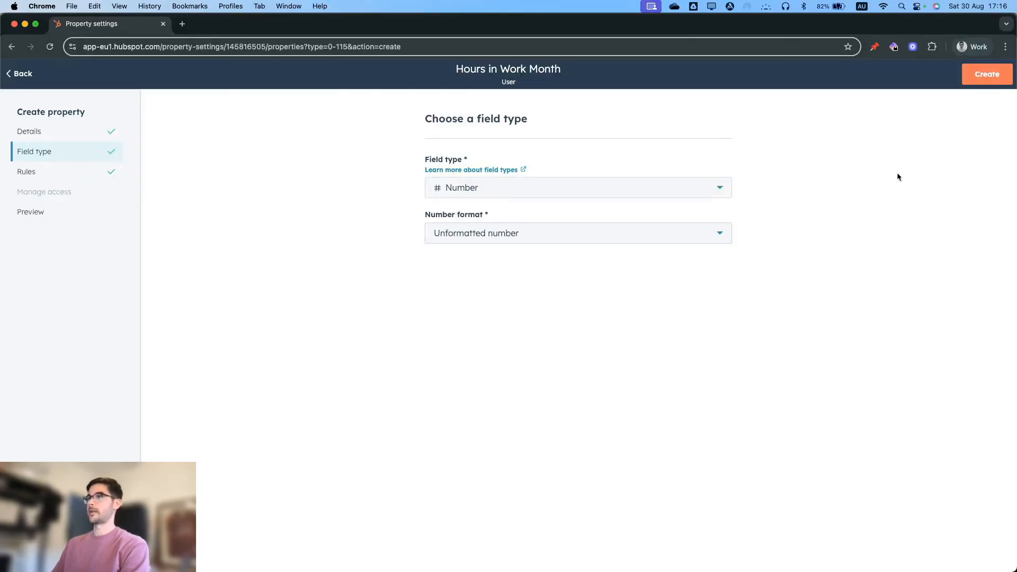
click(987, 77)
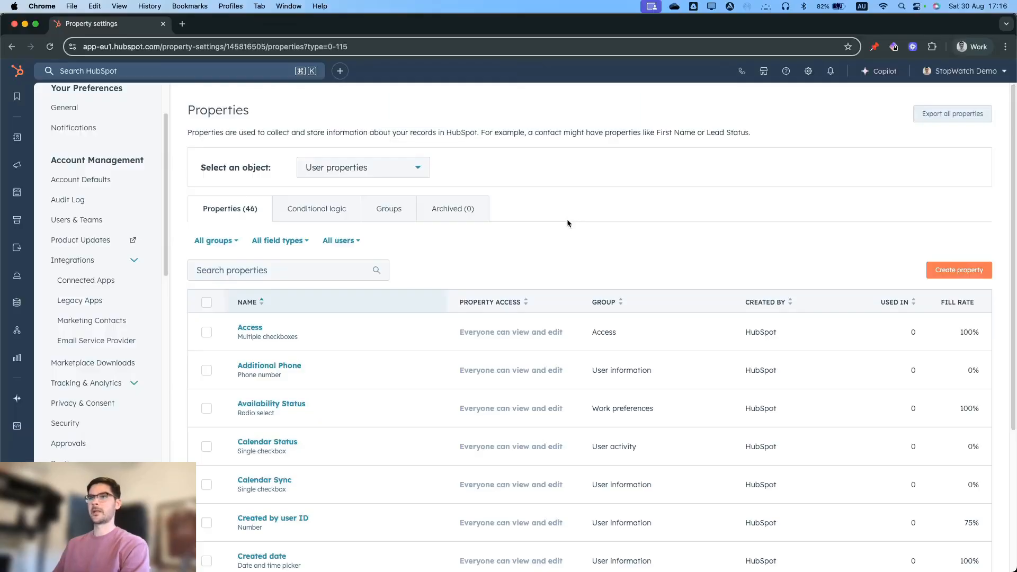
- Open the records of all three account users from Users & Teams, each in its own browser tab
click(77, 219)
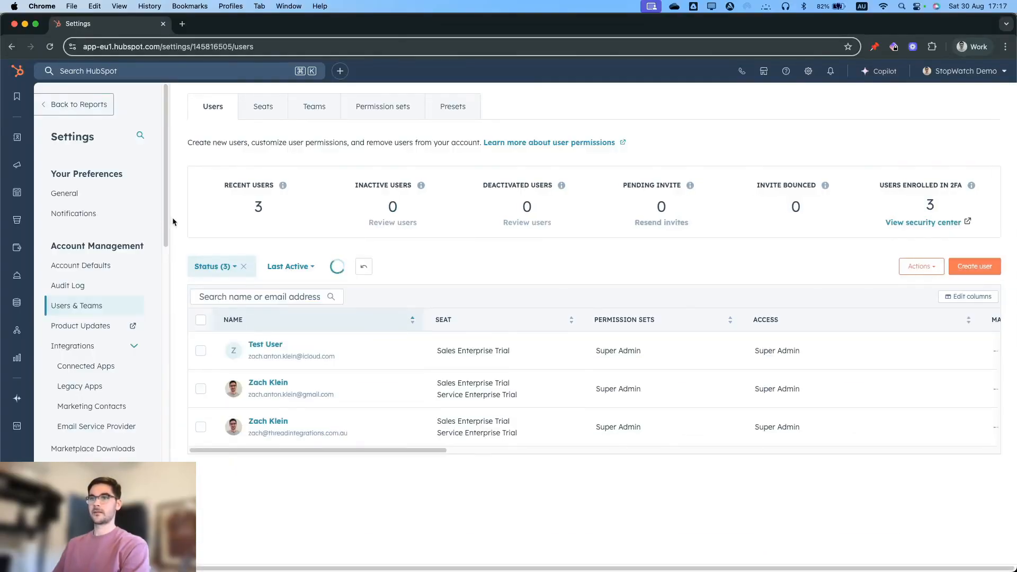
super+click(266, 344)
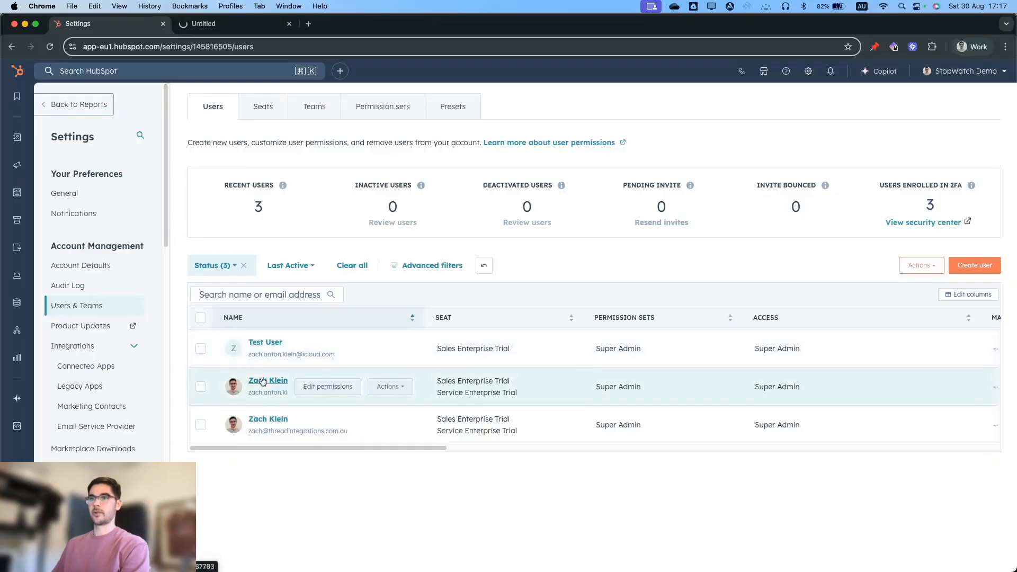
super+click(258, 382)
super+click(264, 420)
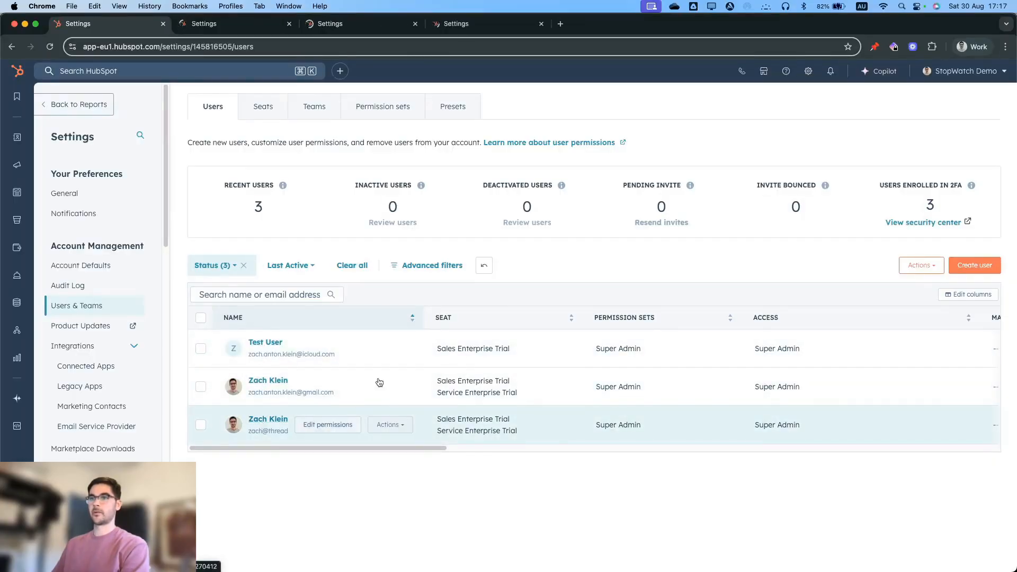
- Set Hours in Work Month to 140 in the third listed user's custom user properties and save
click(463, 24)
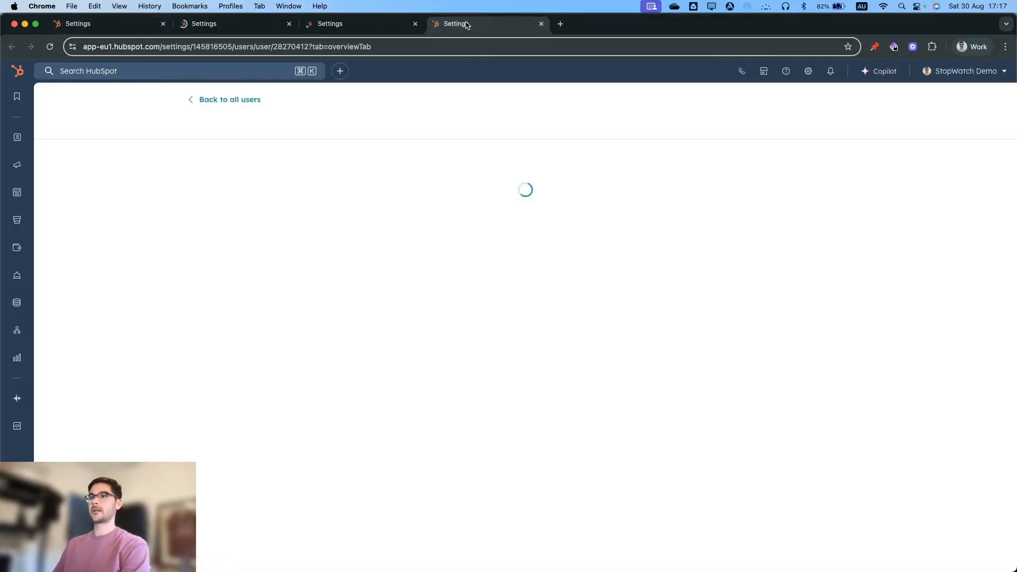
click(316, 197)
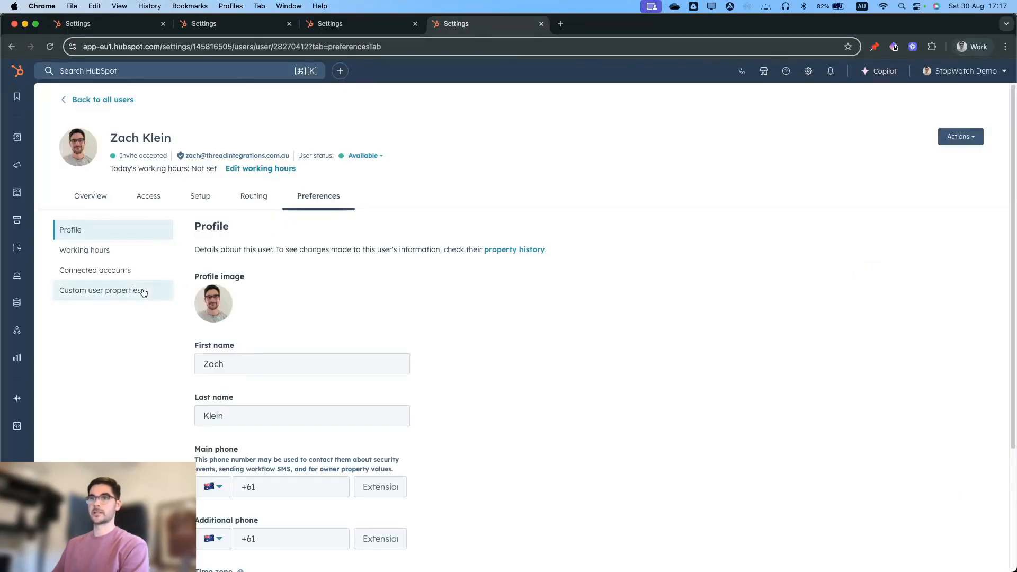
click(142, 294)
click(246, 319)
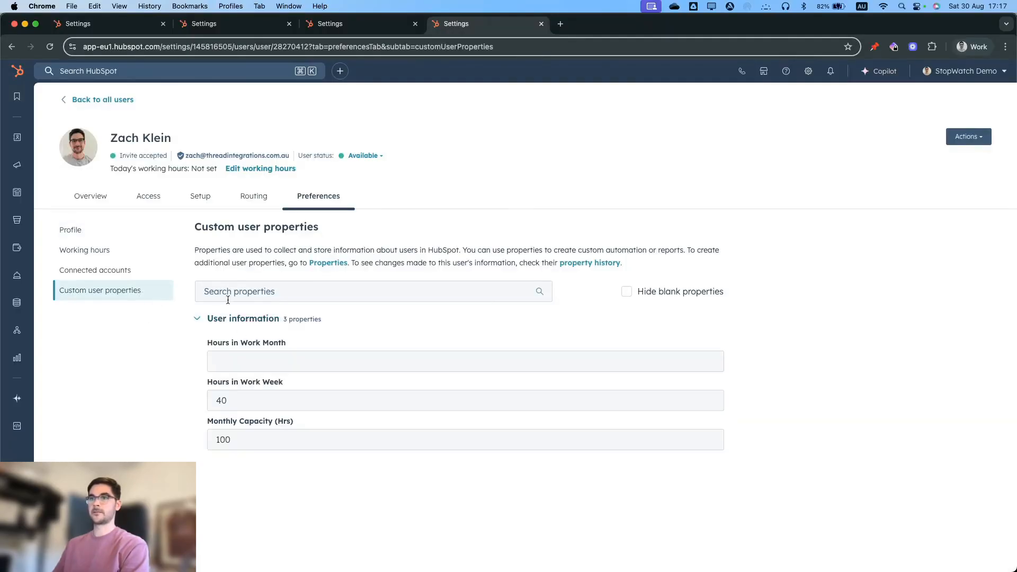
click(244, 359)
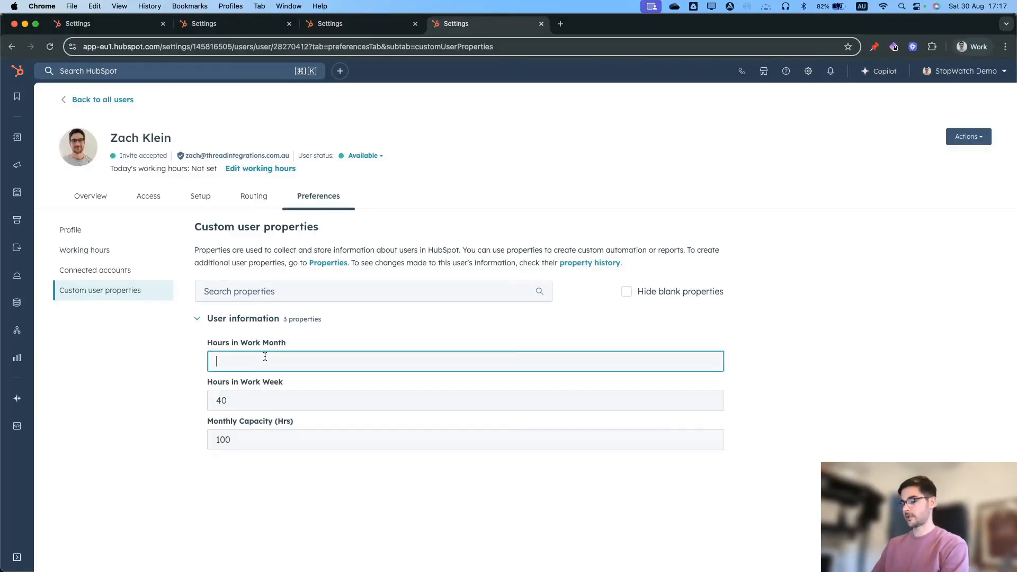
text(140)
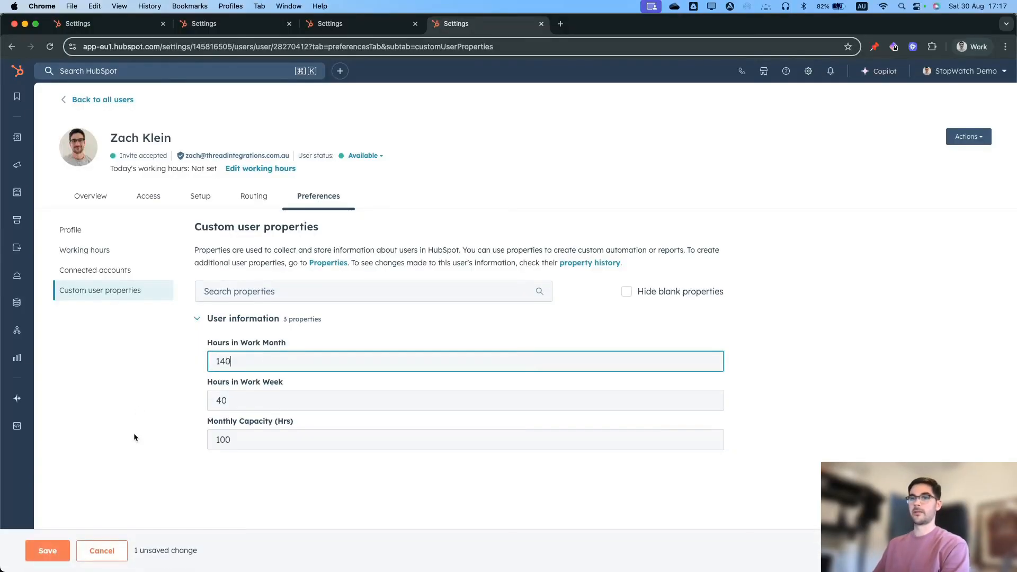
click(55, 555)
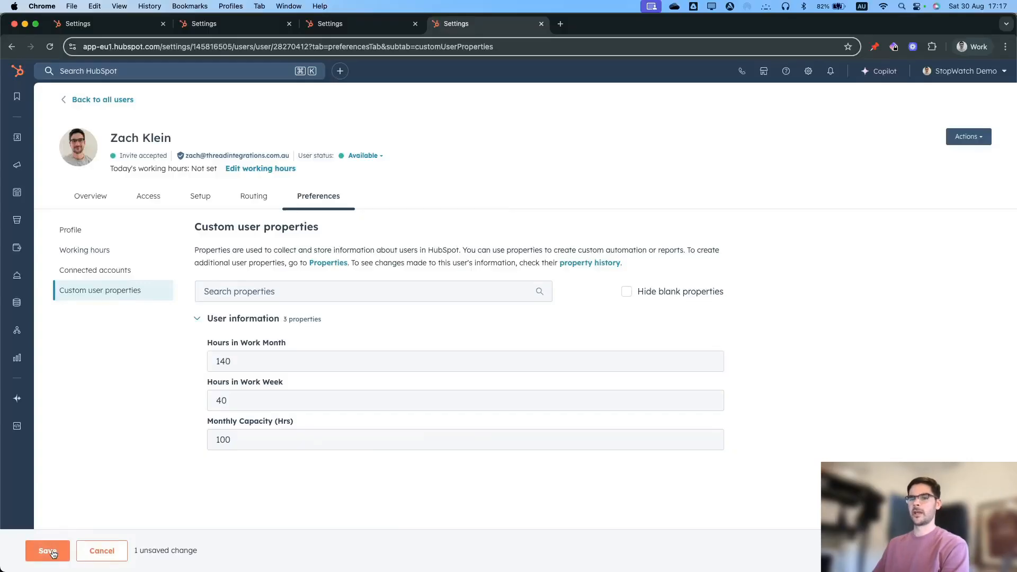
- Set Hours in Work Month to 100 in the second listed user's custom user properties and save
click(349, 33)
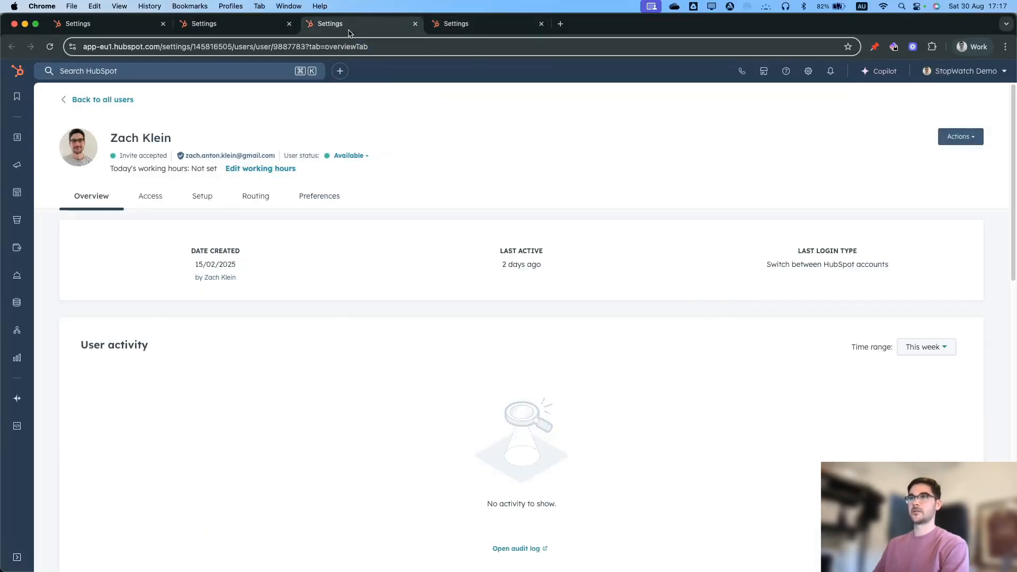
click(306, 209)
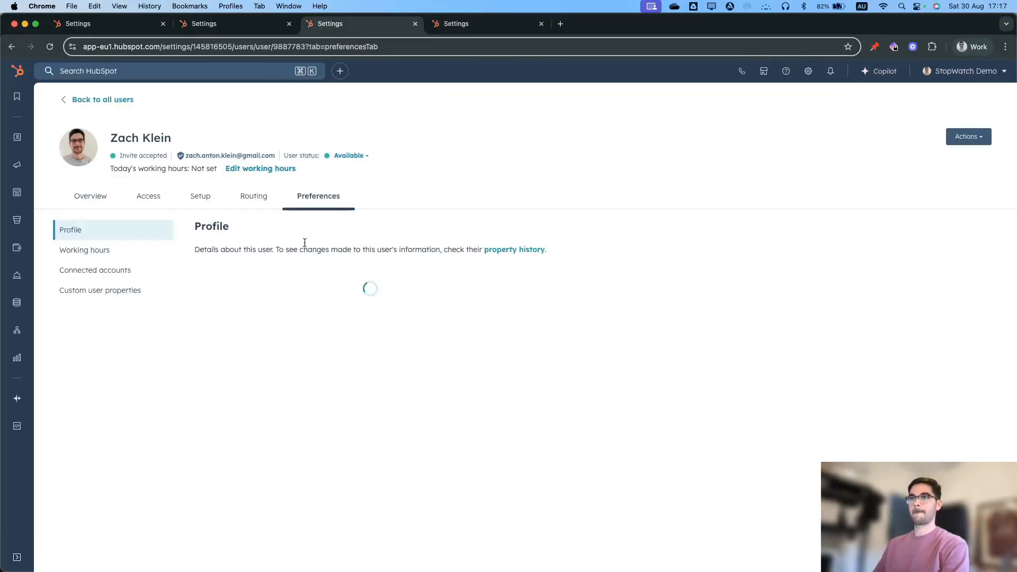
click(121, 292)
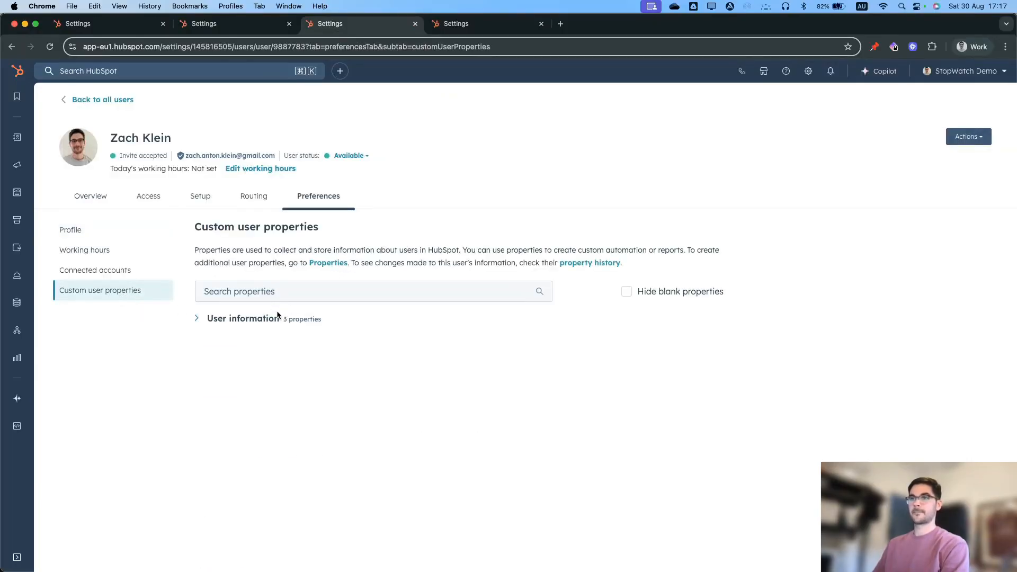
click(253, 327)
click(247, 357)
text(100)
click(47, 550)
- Set Hours in Work Month to 125 in the first listed user's custom user properties and save
click(263, 24)
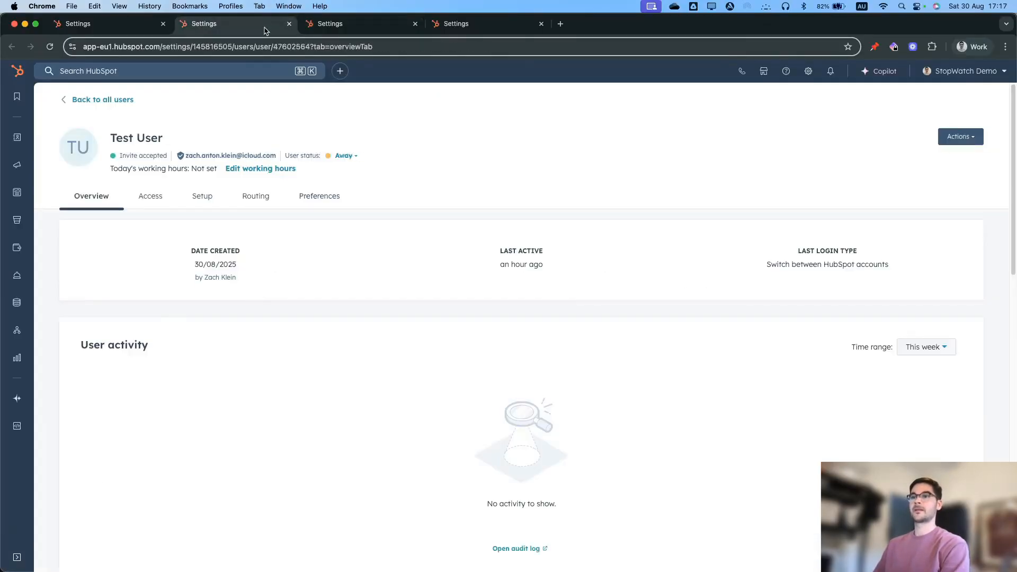
click(321, 198)
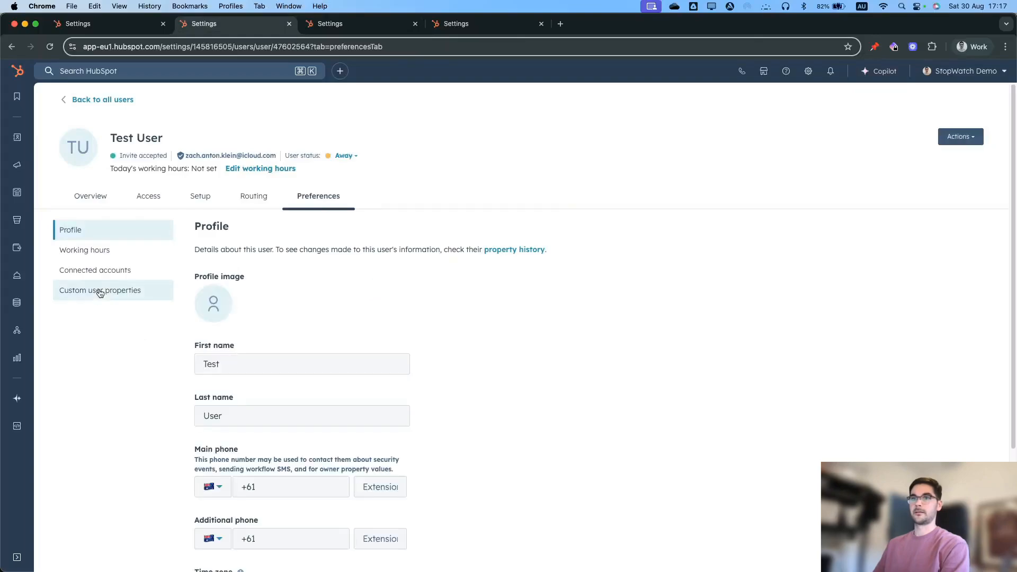
click(100, 291)
click(241, 362)
text(125)
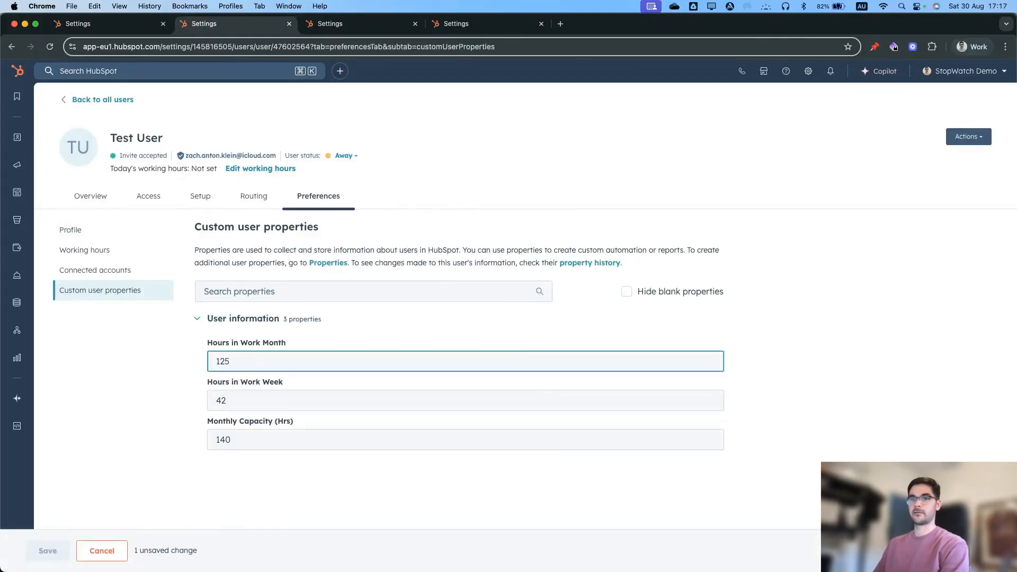
click(61, 548)
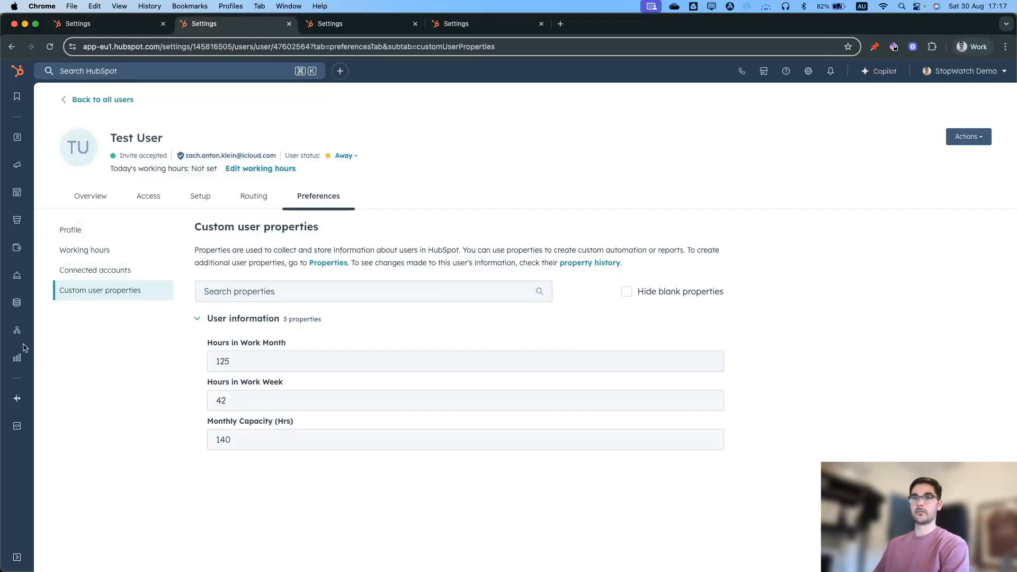
- Start a new custom report from Reports based on a dataset, and create a new dataset for it
mouse_move(19, 366)
click(67, 386)
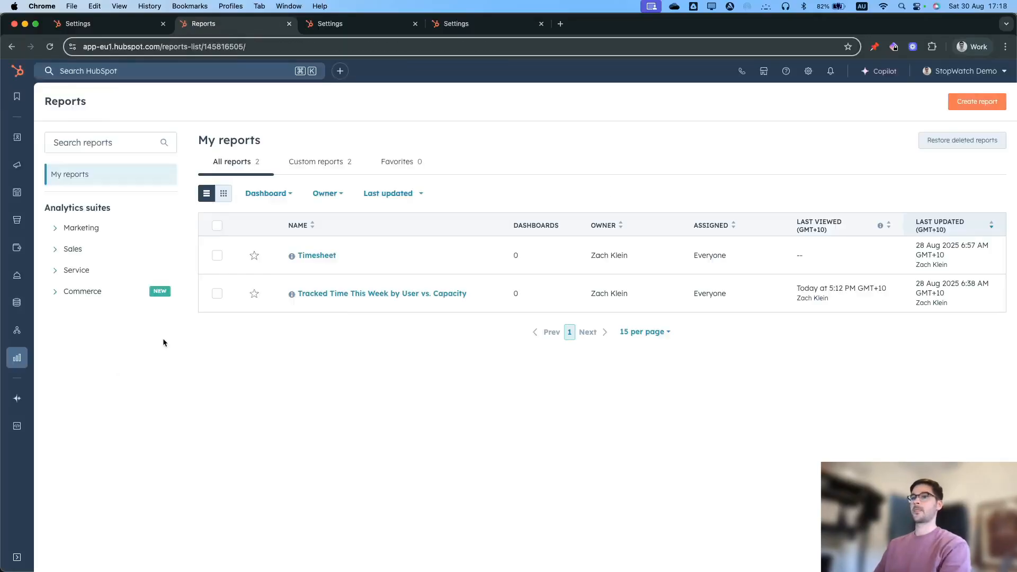
click(985, 103)
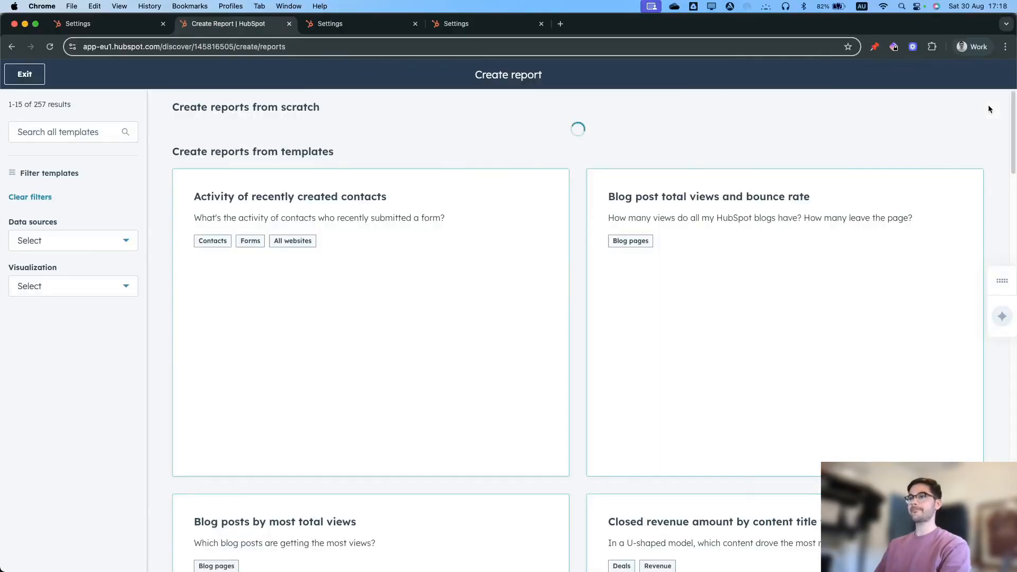
click(536, 149)
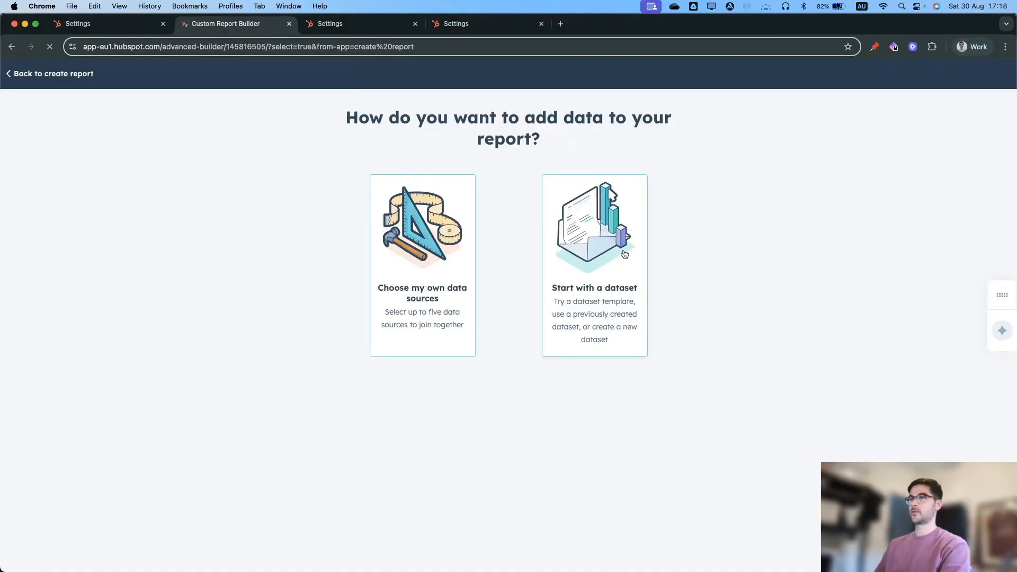
click(624, 249)
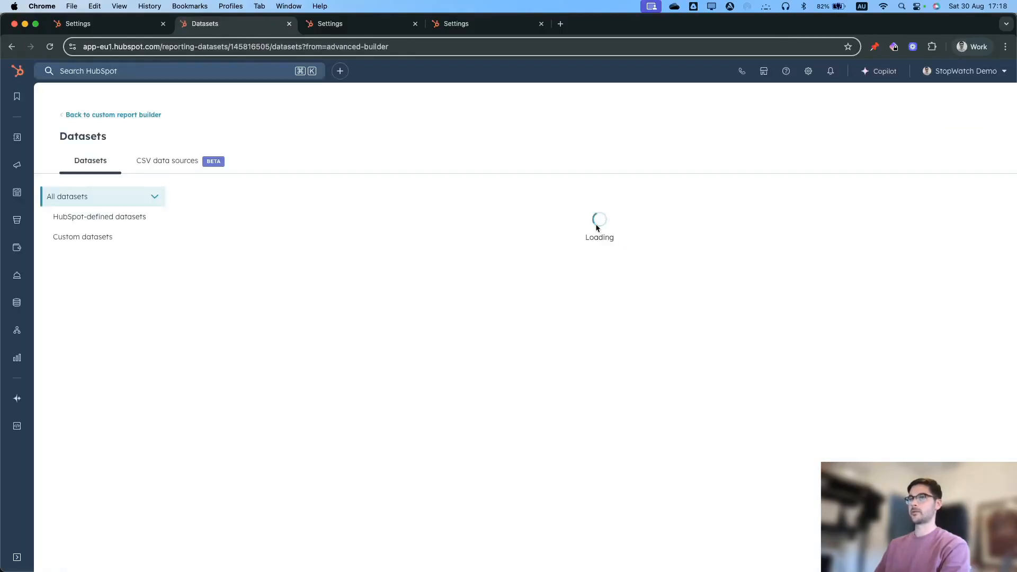
click(946, 138)
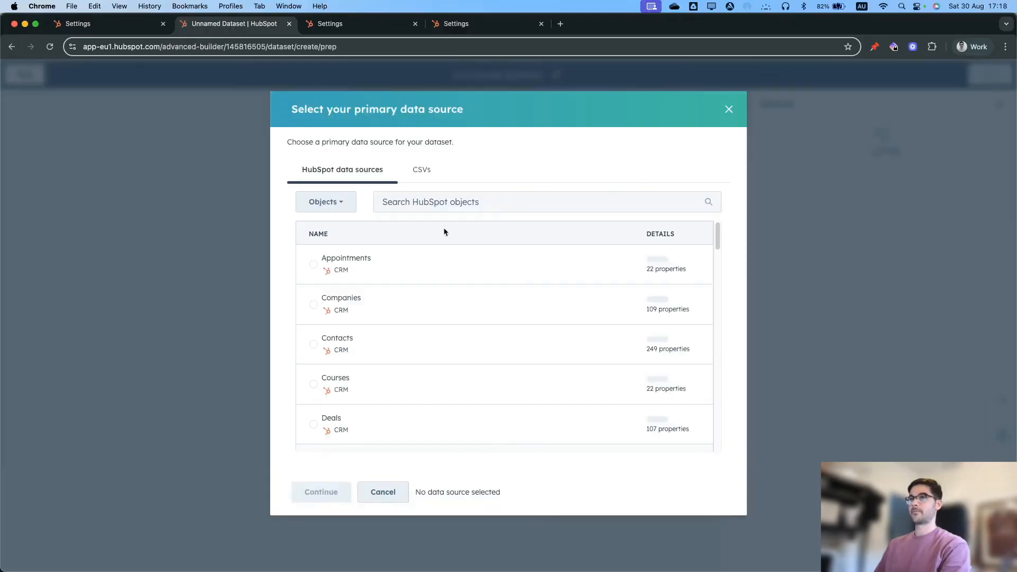
- Find "time log" and use the last-listed StopWatch Time Logs app object as the dataset's primary data source
click(445, 205)
text(time log)
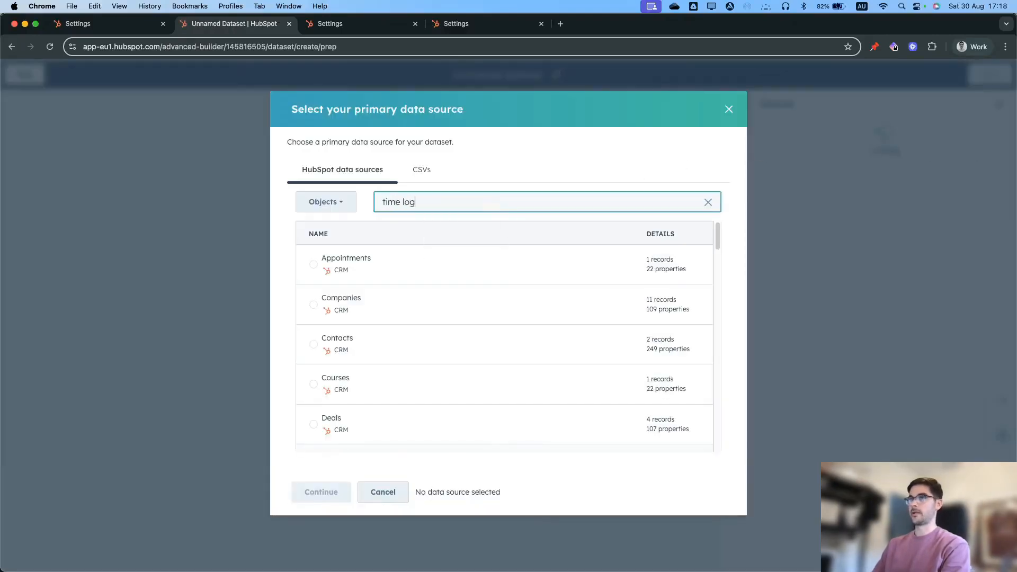
click(352, 383)
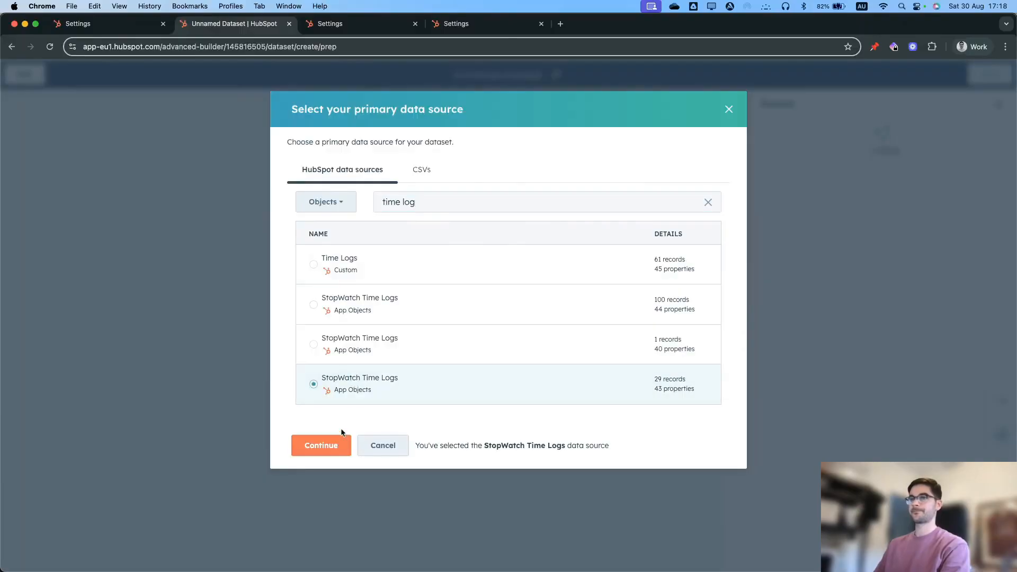
click(336, 446)
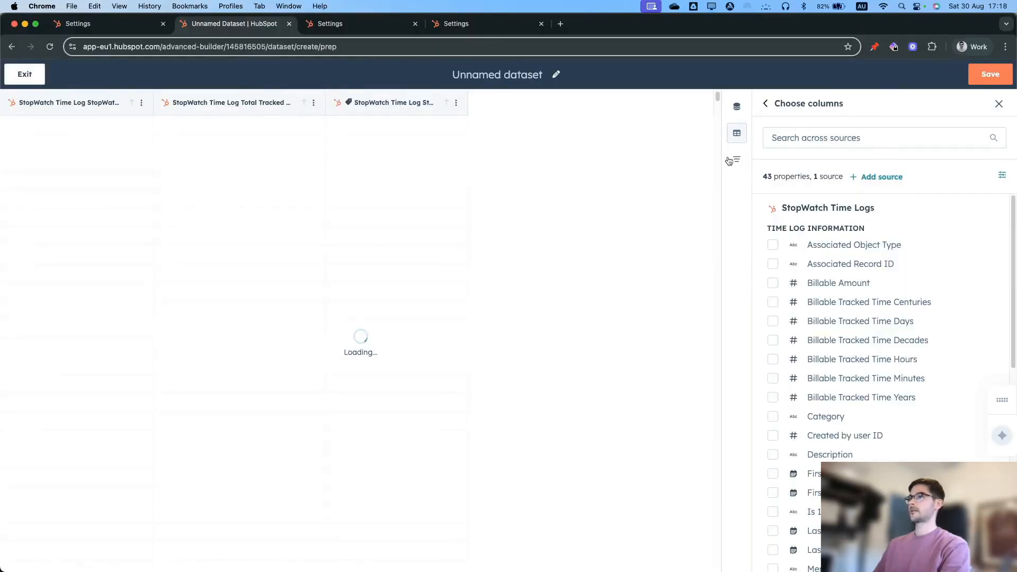
- Select the Users CRM object as a secondary data source to join to StopWatch Time Logs
click(737, 107)
click(805, 306)
click(423, 207)
text(users)
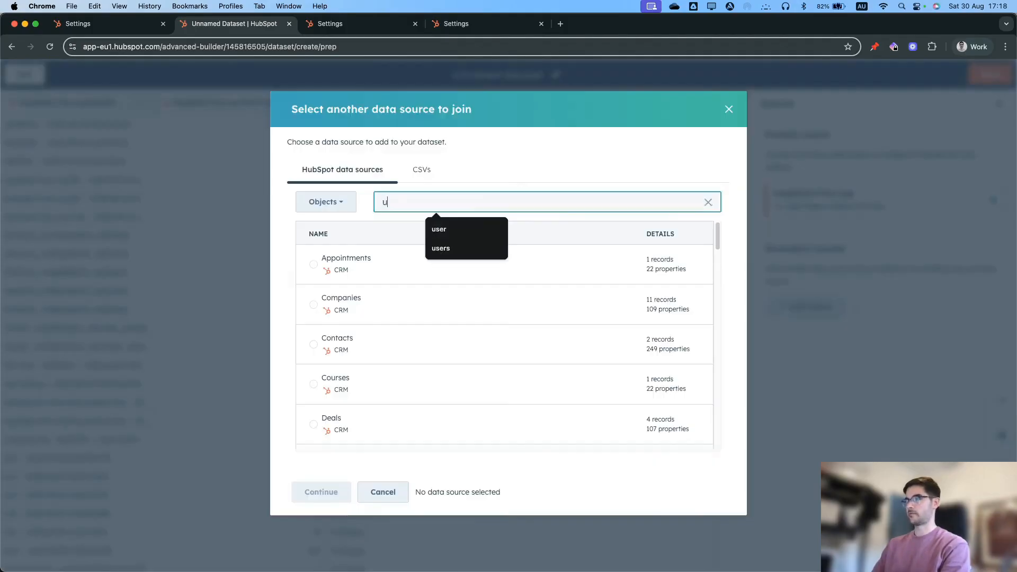
click(358, 265)
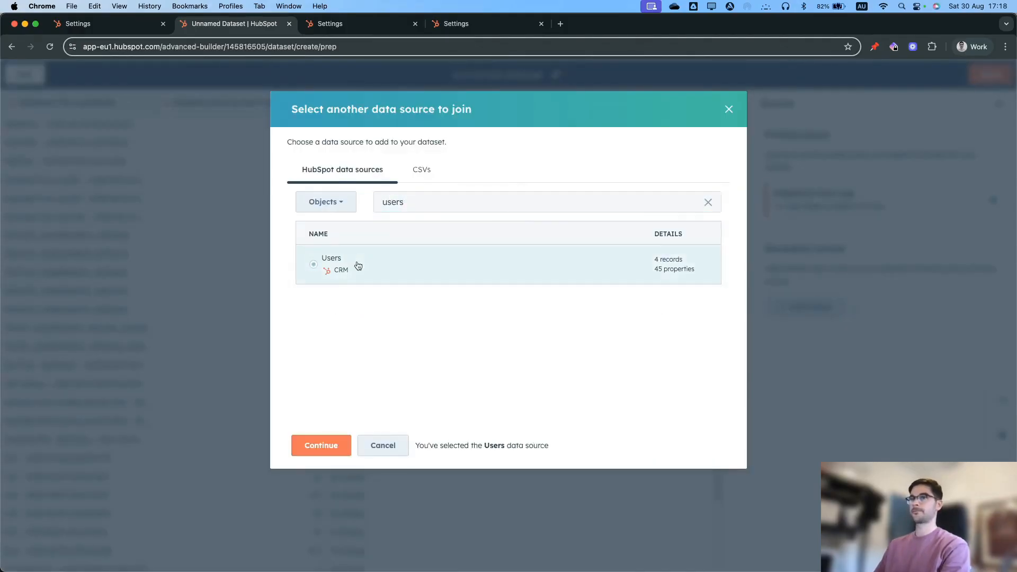
click(329, 445)
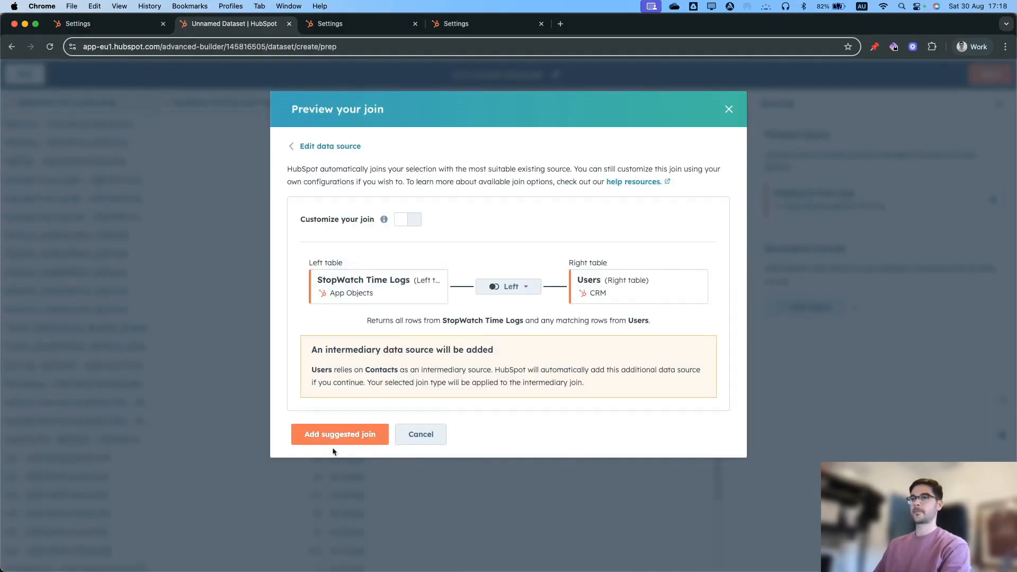
- Customize the join as an inner join matching Owner on StopWatch Time Logs to Owner on Users, and add it
click(416, 219)
click(518, 289)
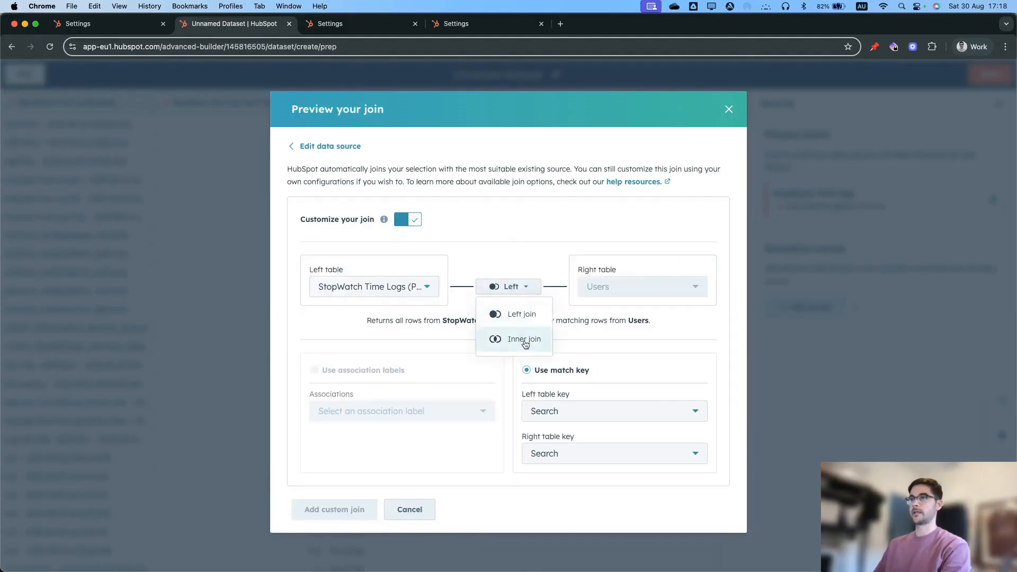
click(523, 339)
click(552, 414)
text(owner)
click(587, 460)
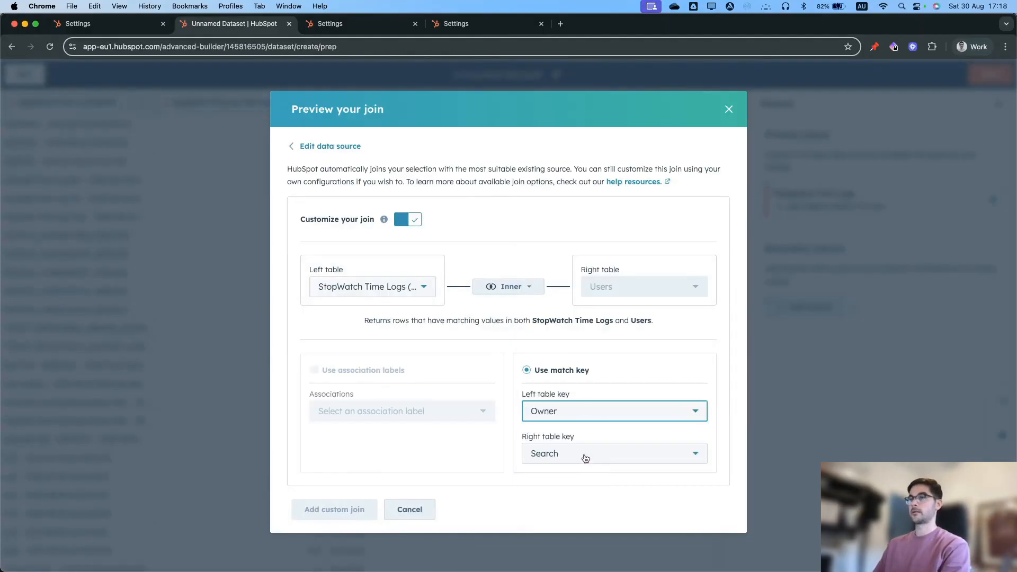
click(586, 457)
text(owner)
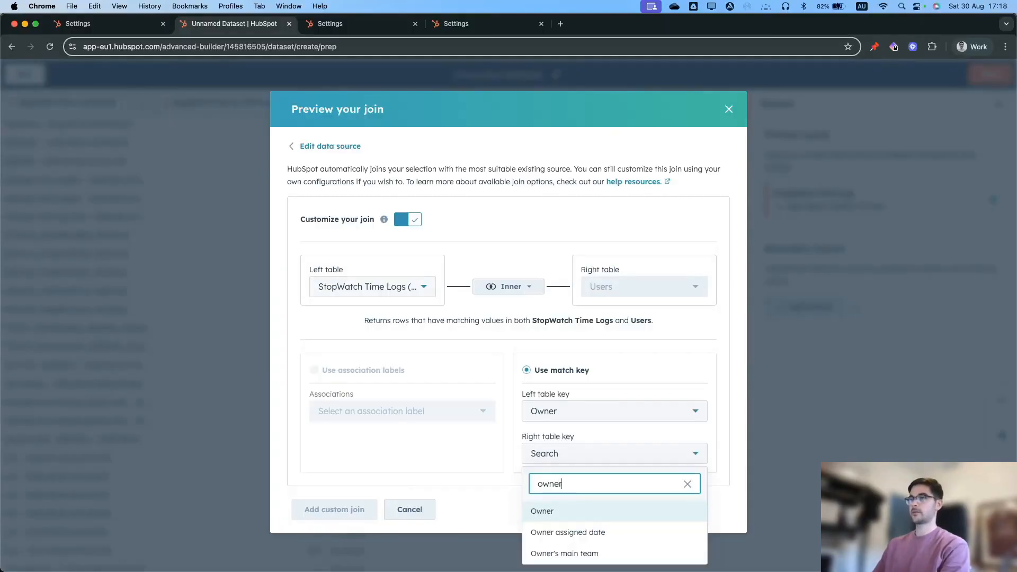
click(596, 521)
click(364, 509)
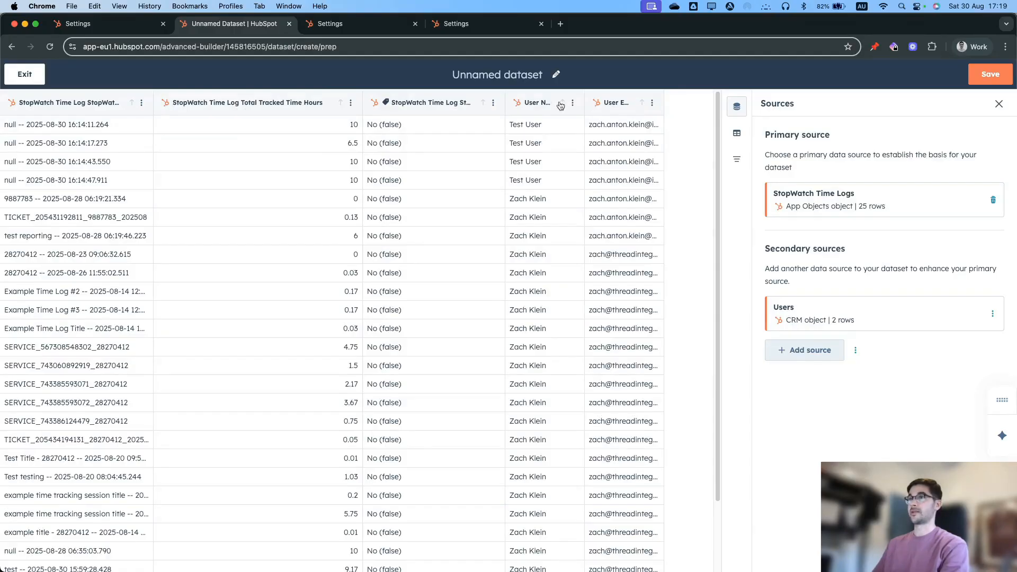
- Narrow the Stopwatch Active column and widen the User Name and User Email columns in the dataset preview
drag(504, 96, 455, 96)
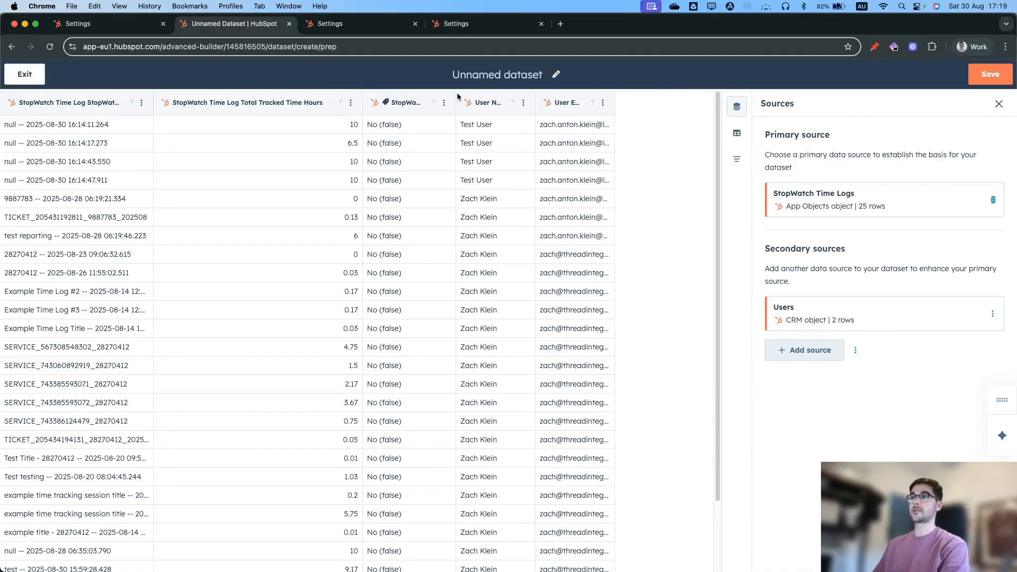
drag(533, 98, 564, 98)
drag(645, 98, 676, 99)
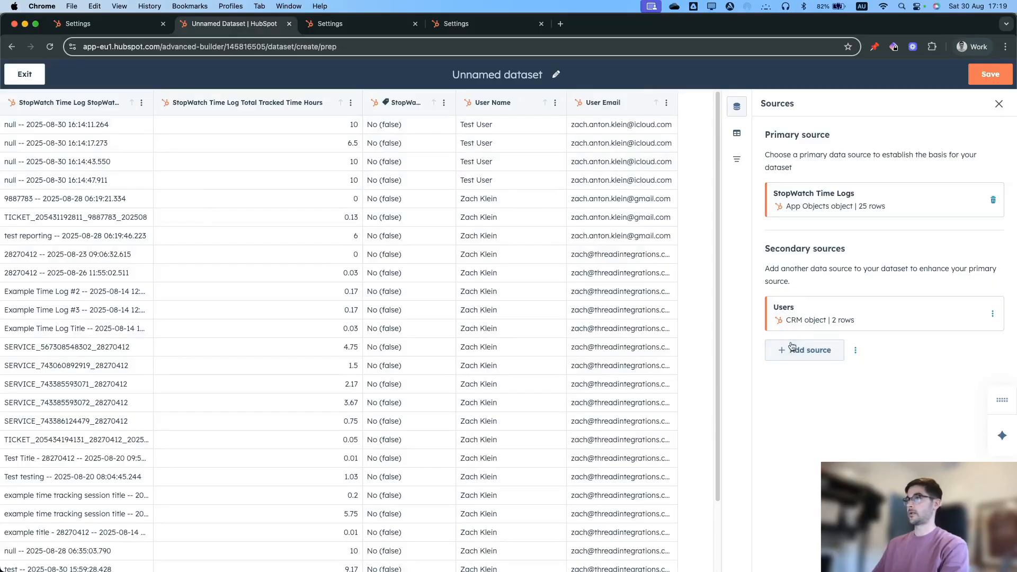
- Add the StopWatch Time Logs property Object create date/time as a dataset column
click(736, 134)
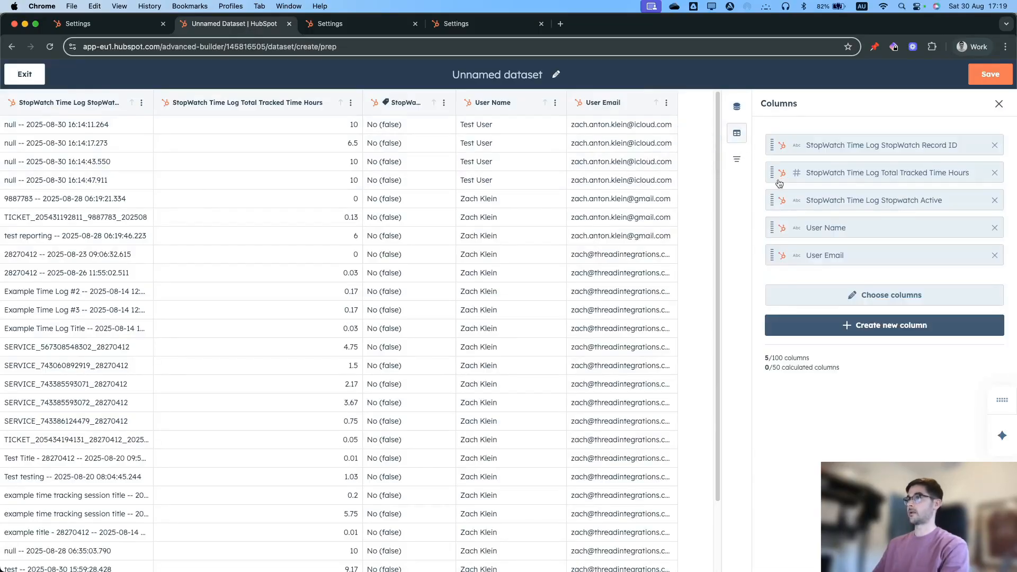
click(879, 300)
click(815, 139)
text(create)
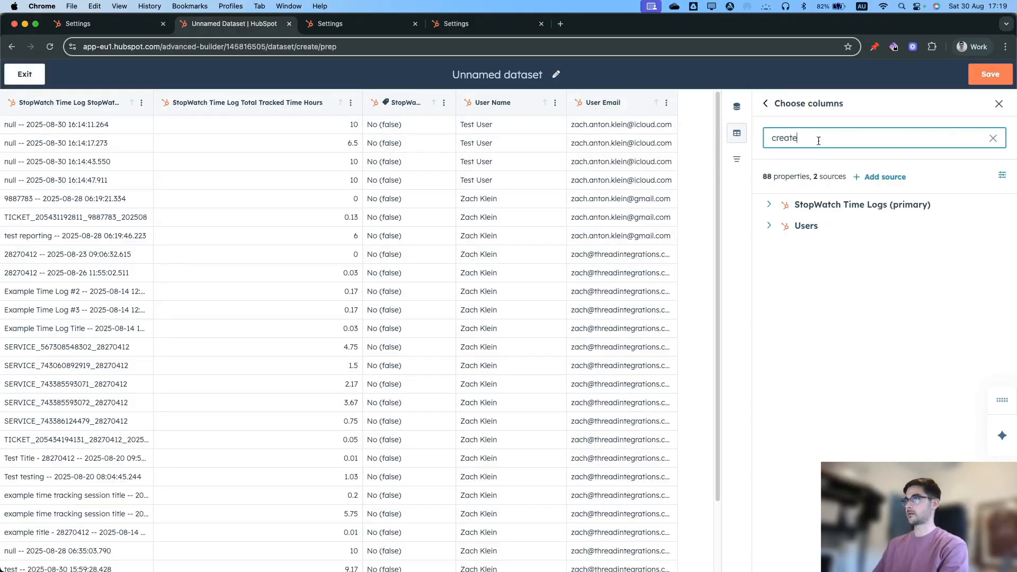
click(823, 205)
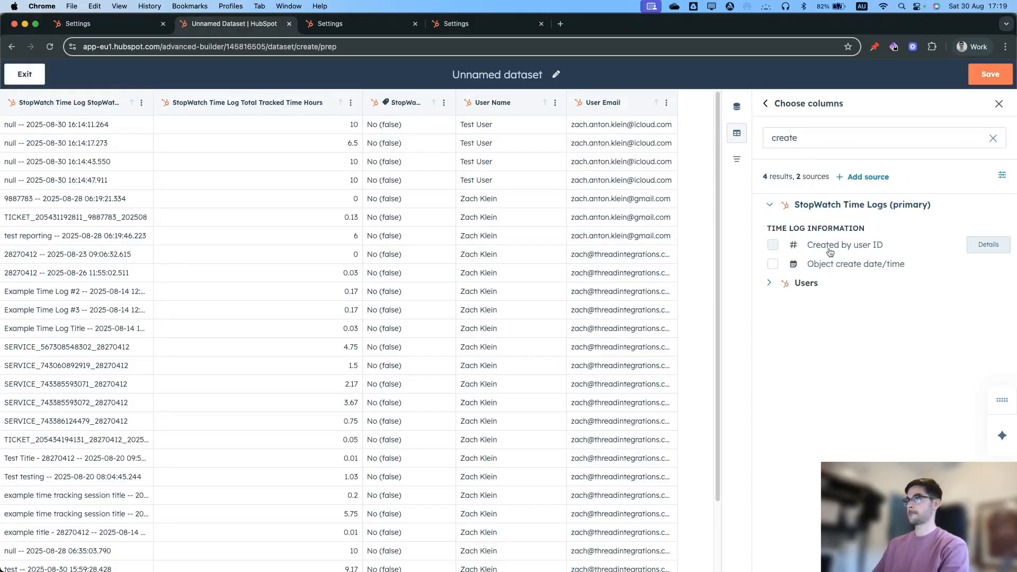
click(835, 264)
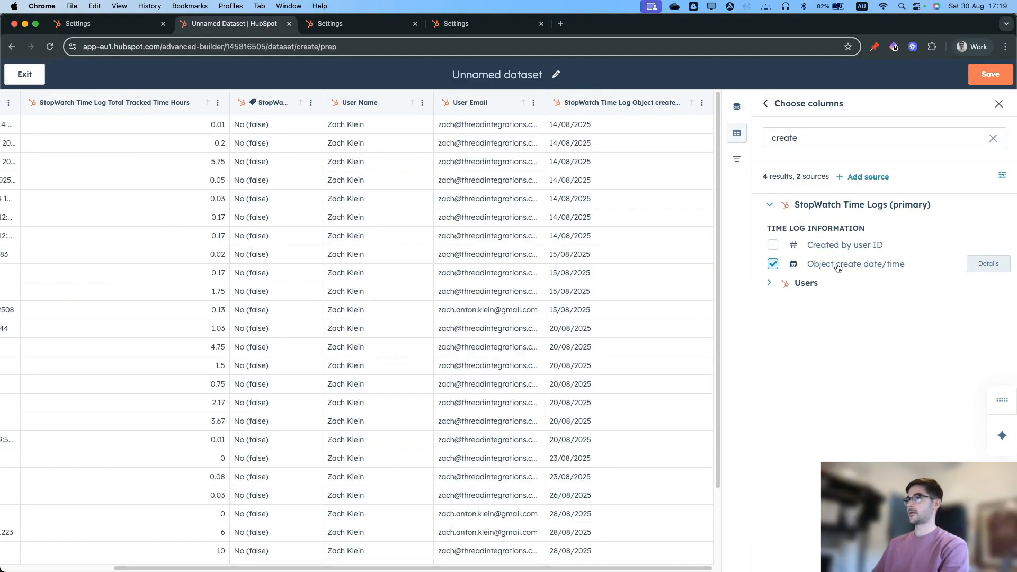
- Find "hours" among the properties and add the Users property Hours in Work Month as a dataset column
click(770, 285)
double_click(796, 137)
text(hours)
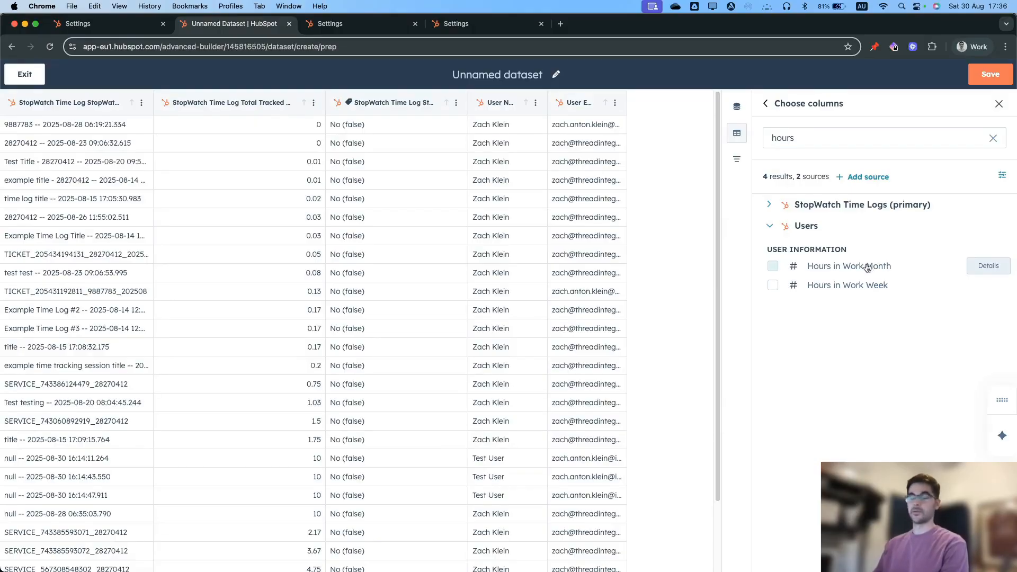
click(858, 267)
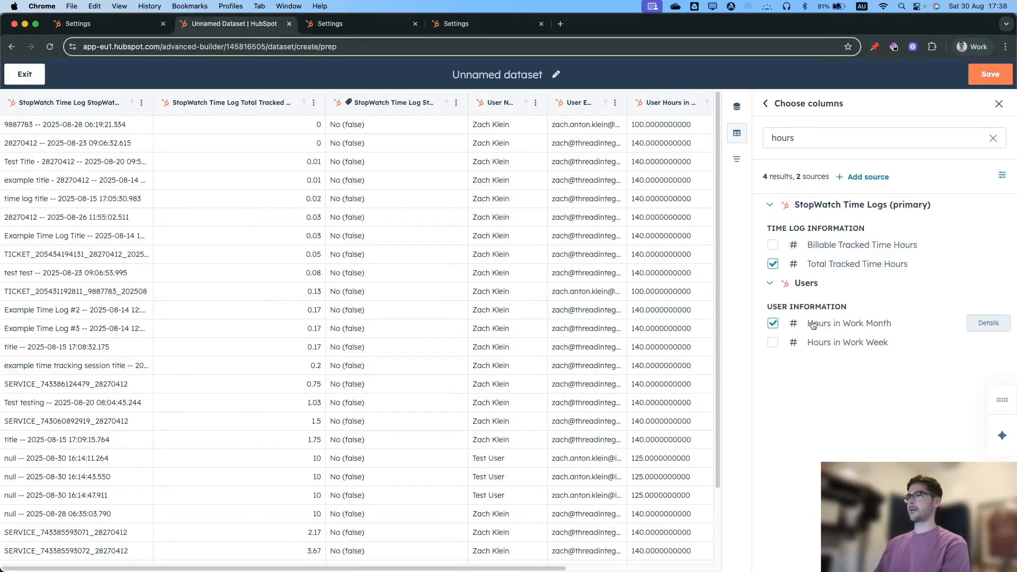
- Create a custom formula column and begin its formula with the StopWatch Time Log Total Tracked Time Hours field
click(736, 135)
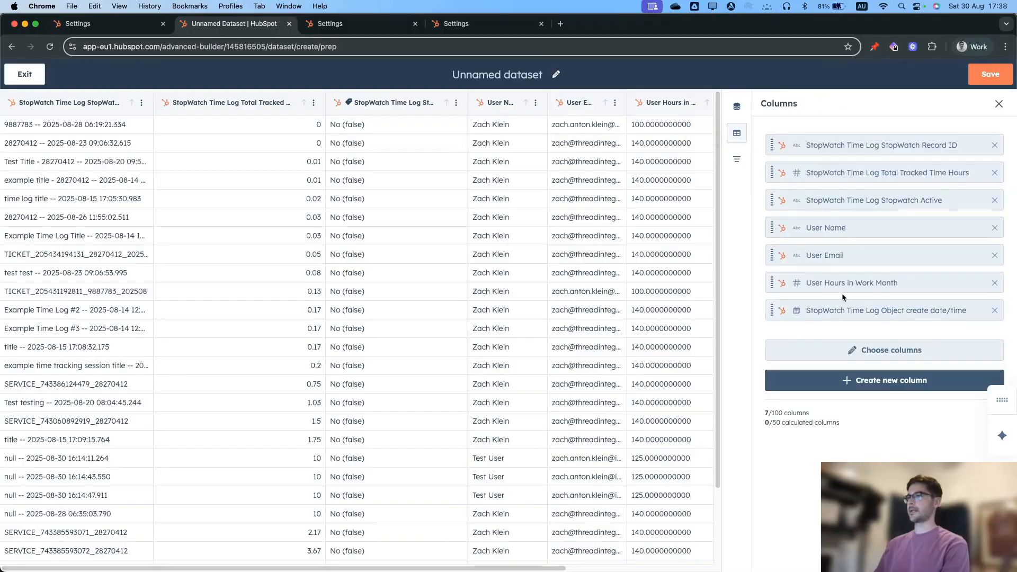
click(870, 381)
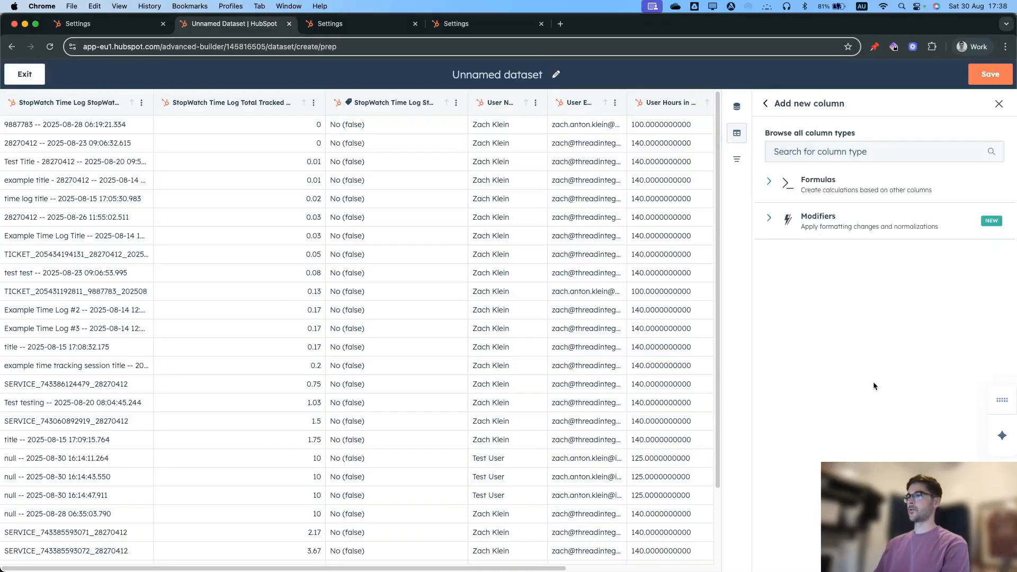
click(776, 189)
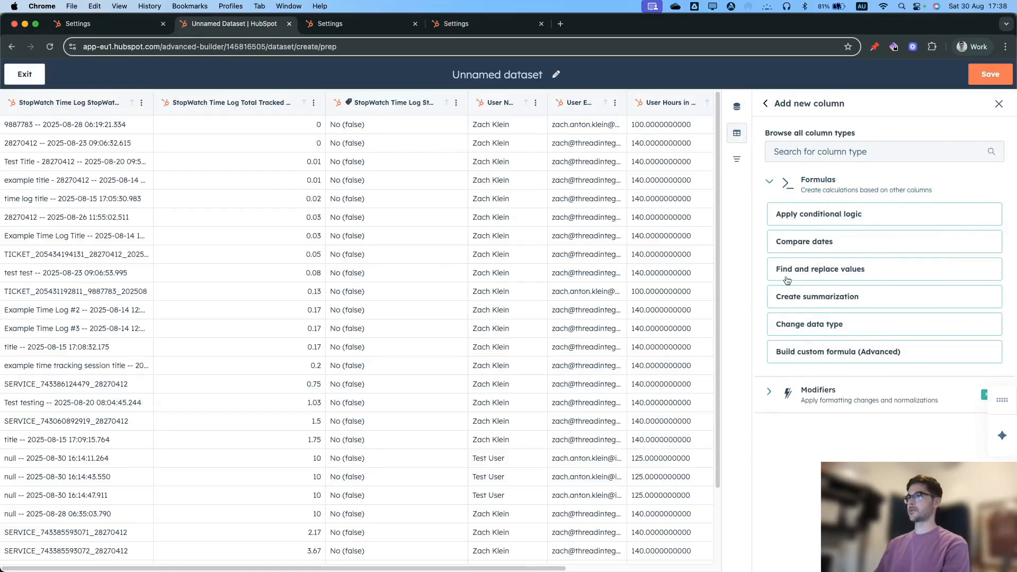
click(835, 360)
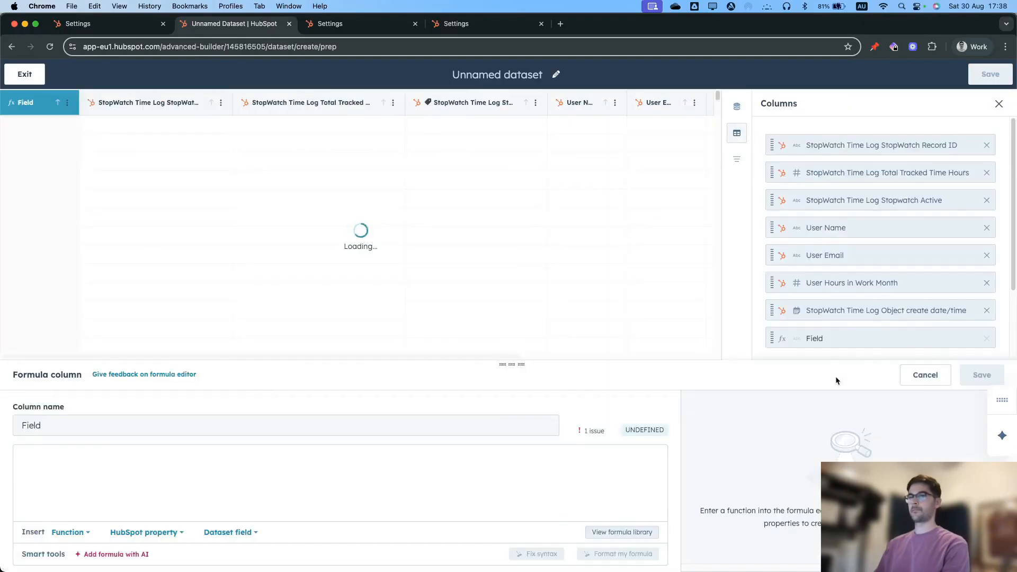
click(347, 466)
text(total tr)
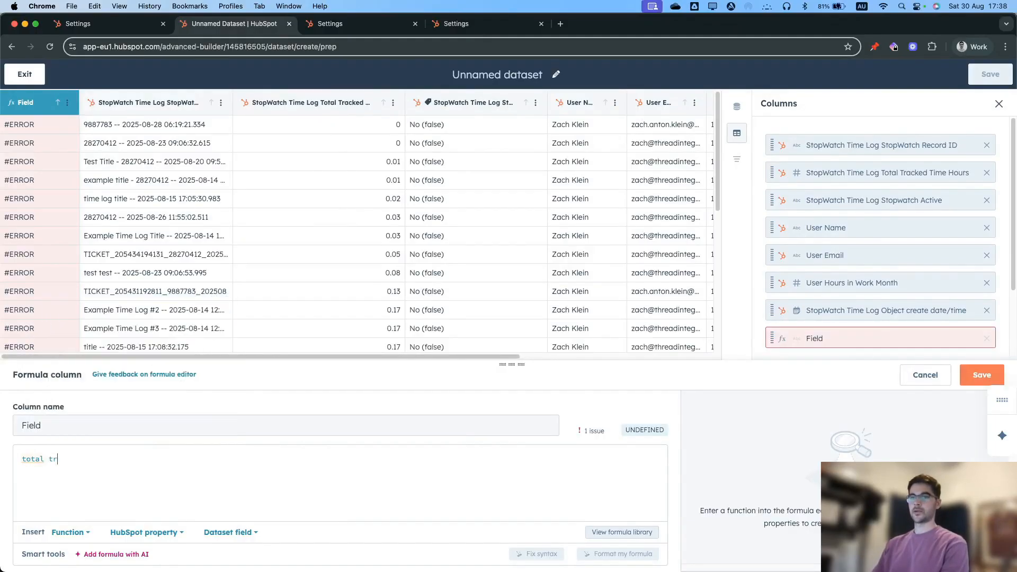
text(acked time)
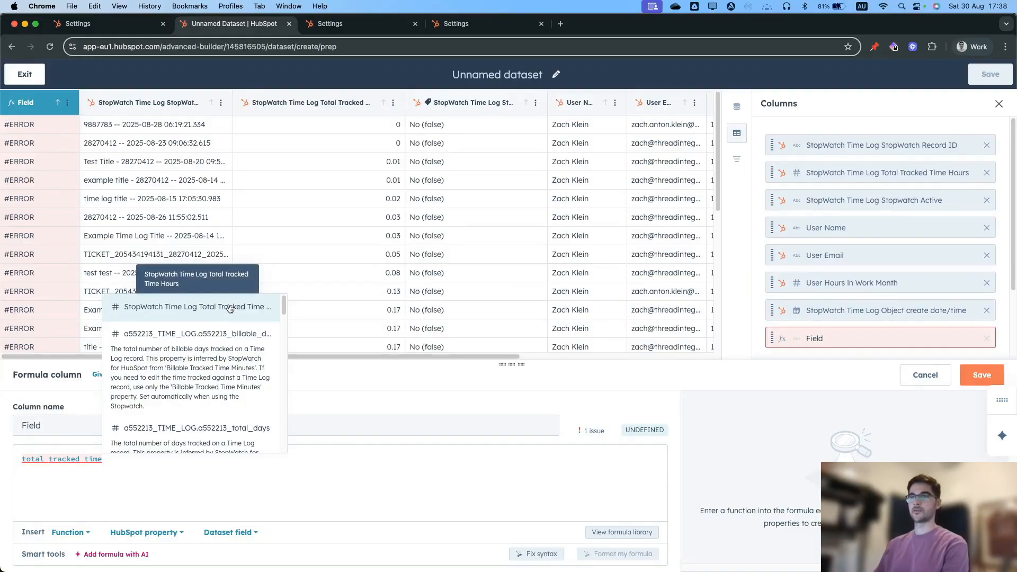
click(229, 309)
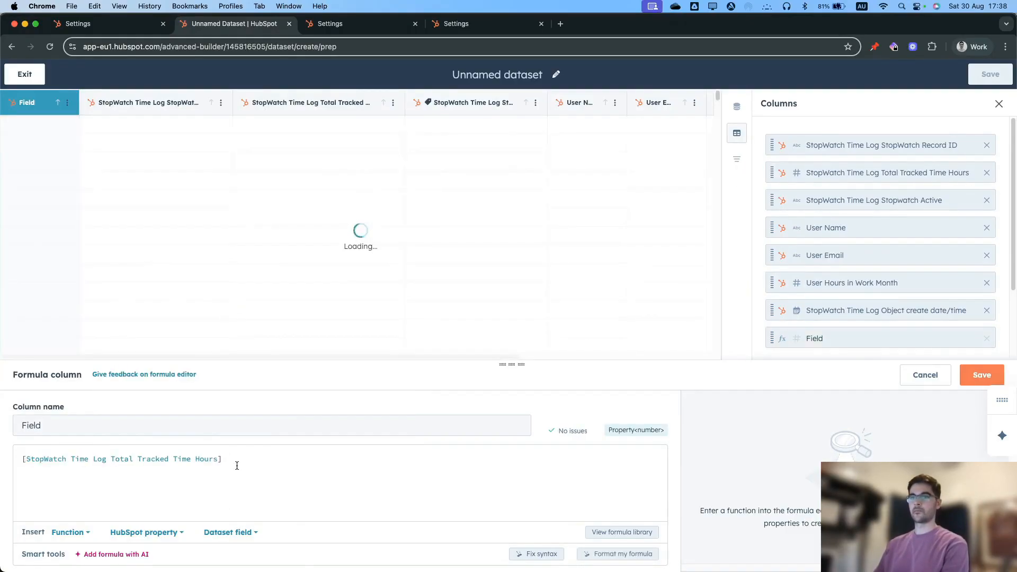
- Divide the tracked hours in the formula by the User Hours in Work Month field
text(/)
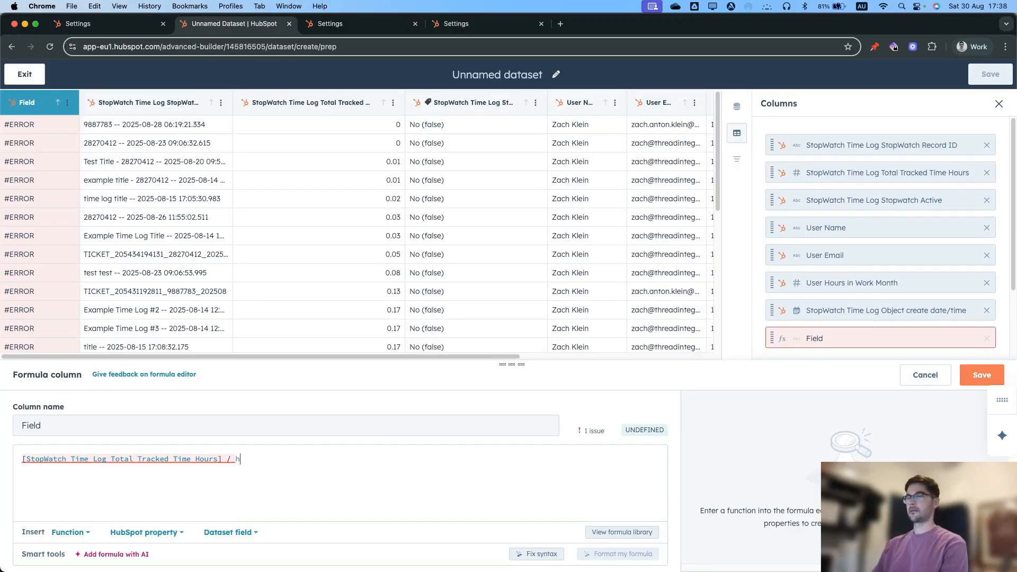
key(BackSpace)
text(u)
key(BackSpace)
text(hours)
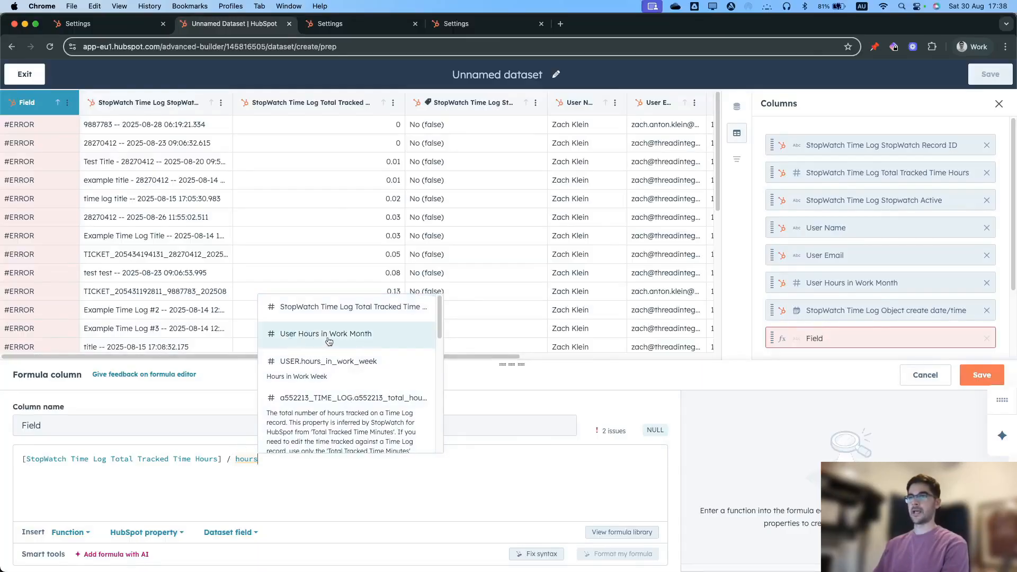
click(351, 334)
- Name the formula column "Total Tracked Time / Hrs in Month" and save it
click(198, 421)
key(super+a)
text(Total Tracked Time /)
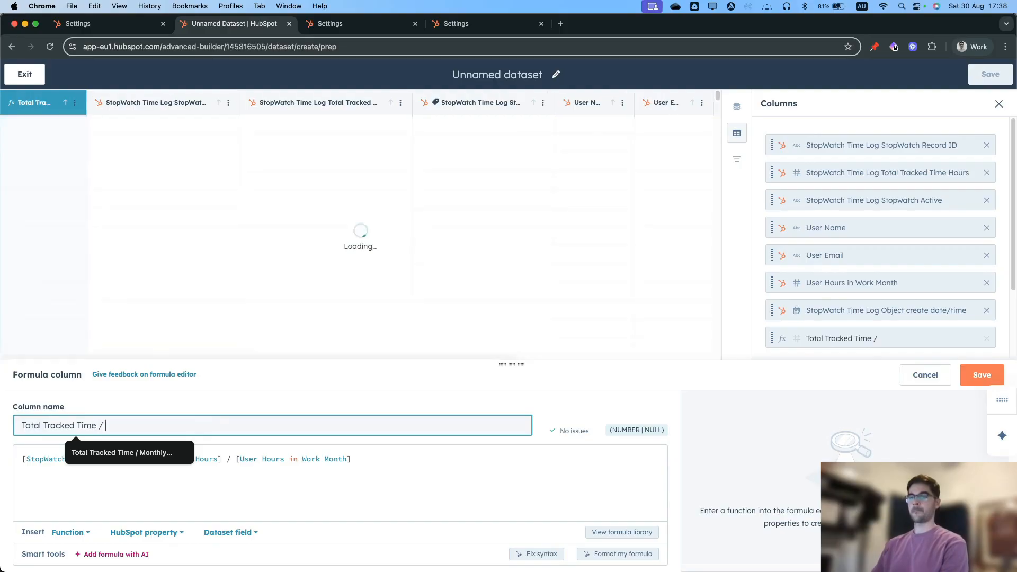
text( Hrs in Month)
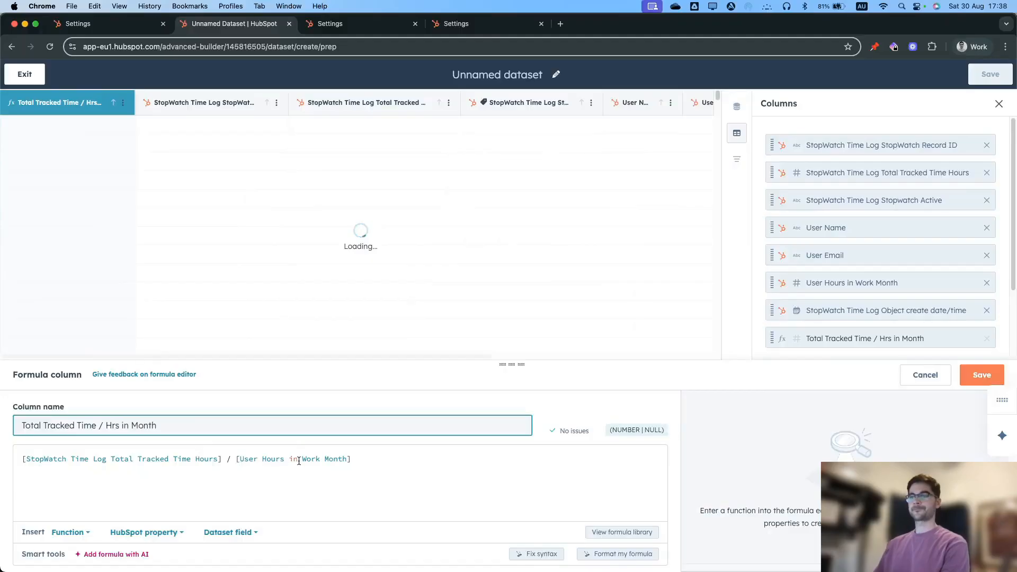
click(391, 468)
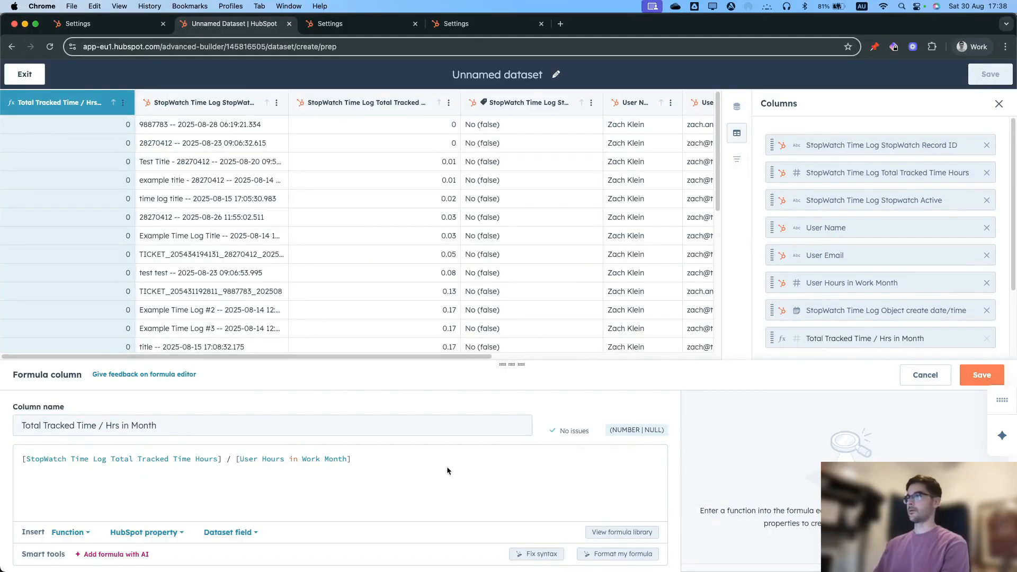
click(980, 379)
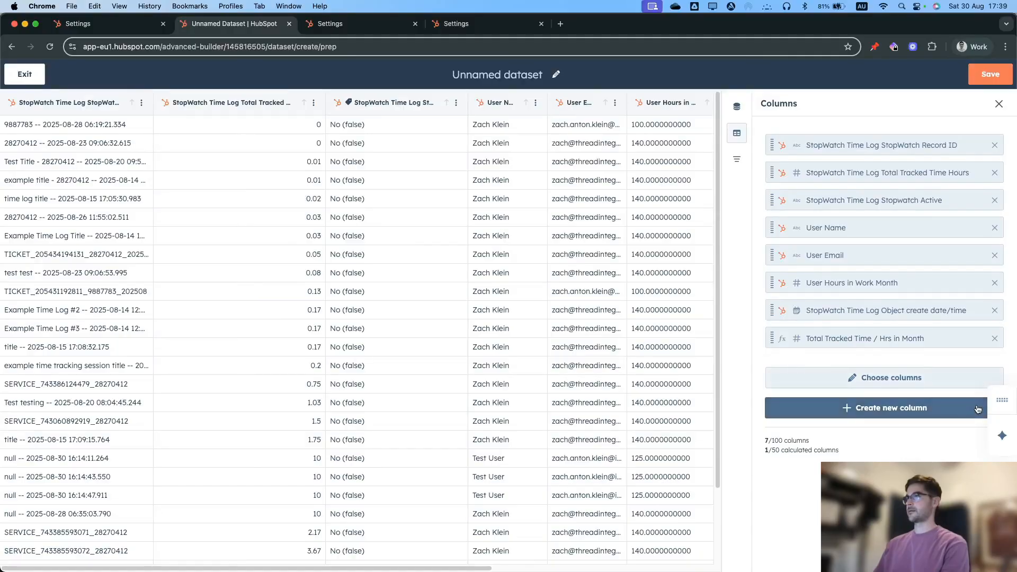
- Save the dataset as "test dataset x" and start building a report from it
click(995, 75)
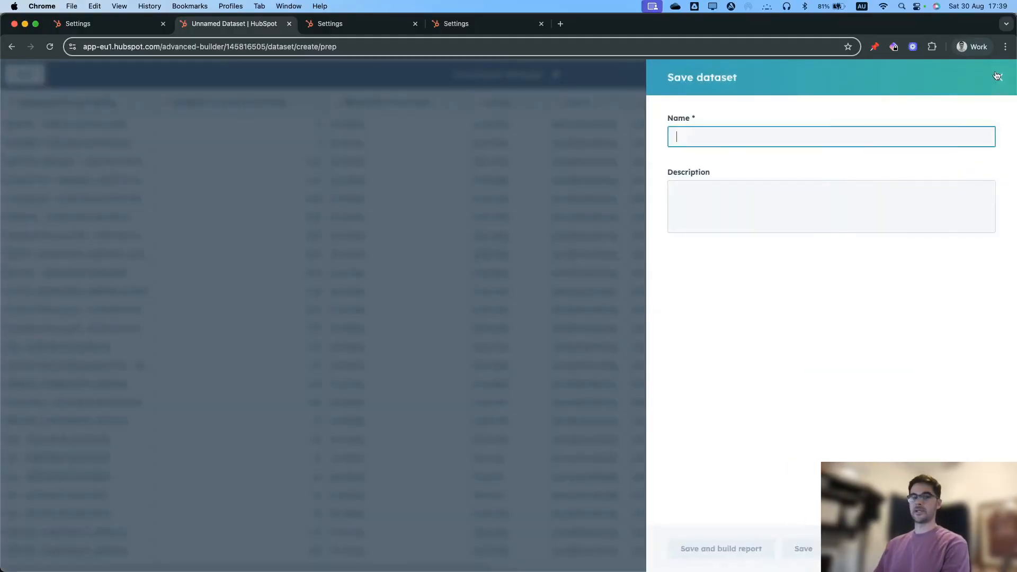
text(test dataset x)
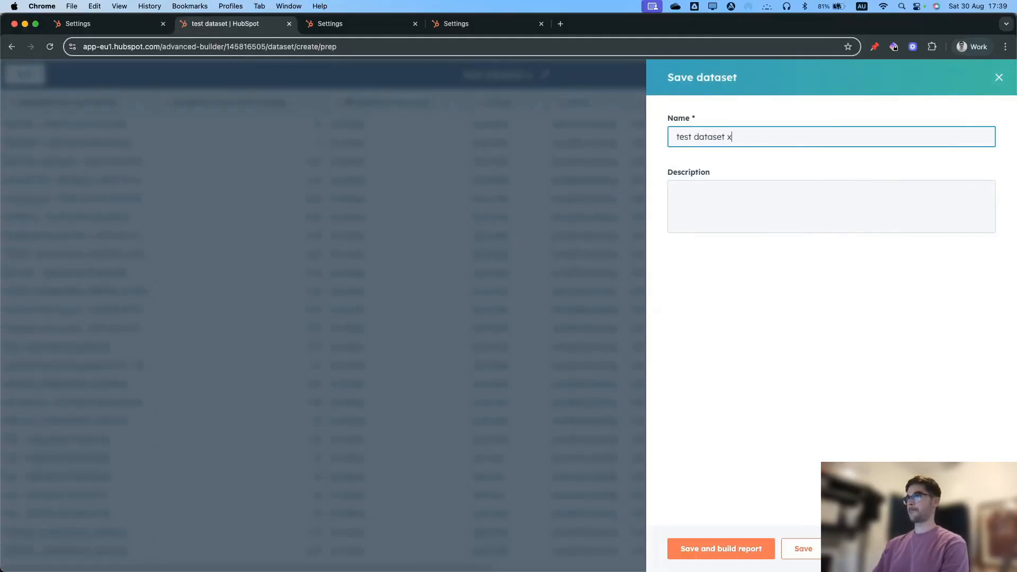
click(737, 549)
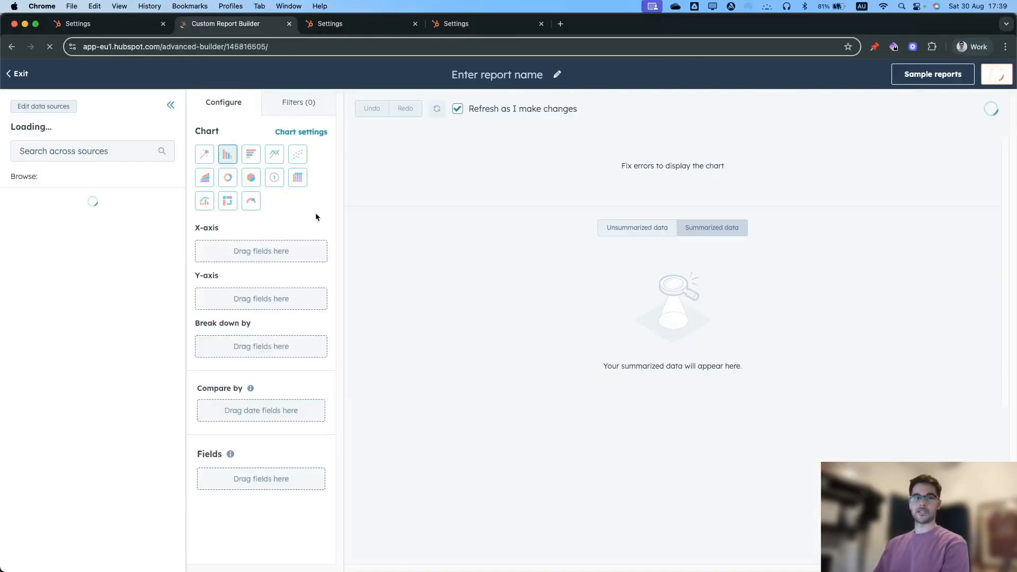
- Set up a combination chart with User Email on the X-axis, User Hours in Work Month on Y-axis 1 and Total Tracked Time / Hrs in Month on Y-axis 2
click(205, 201)
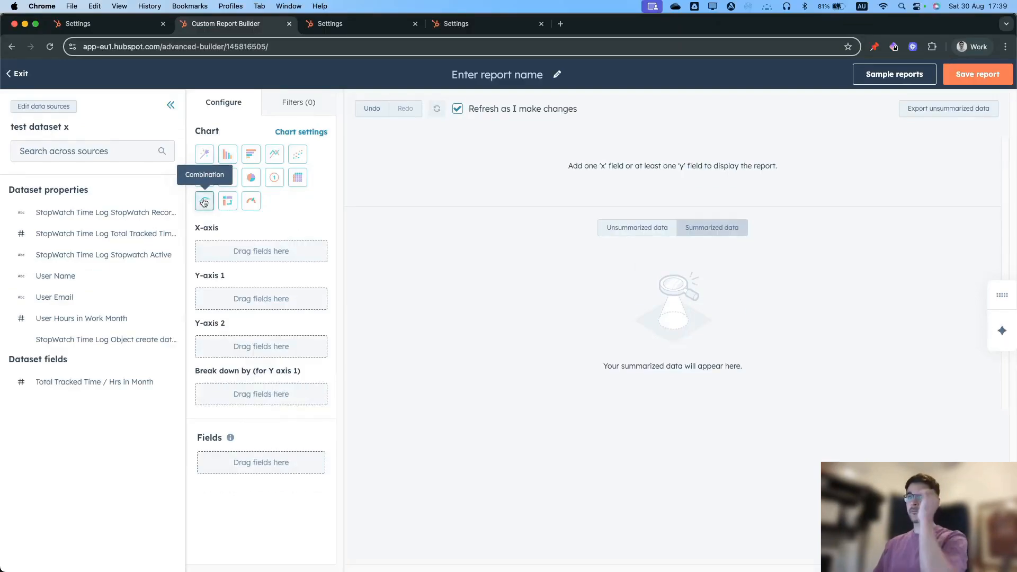
drag(91, 295, 209, 256)
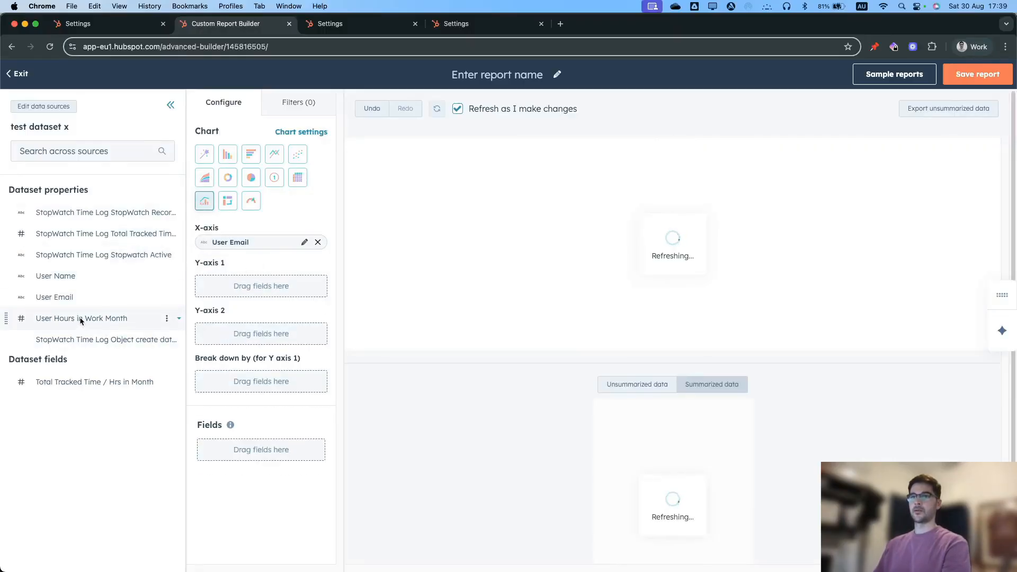
drag(81, 321, 208, 285)
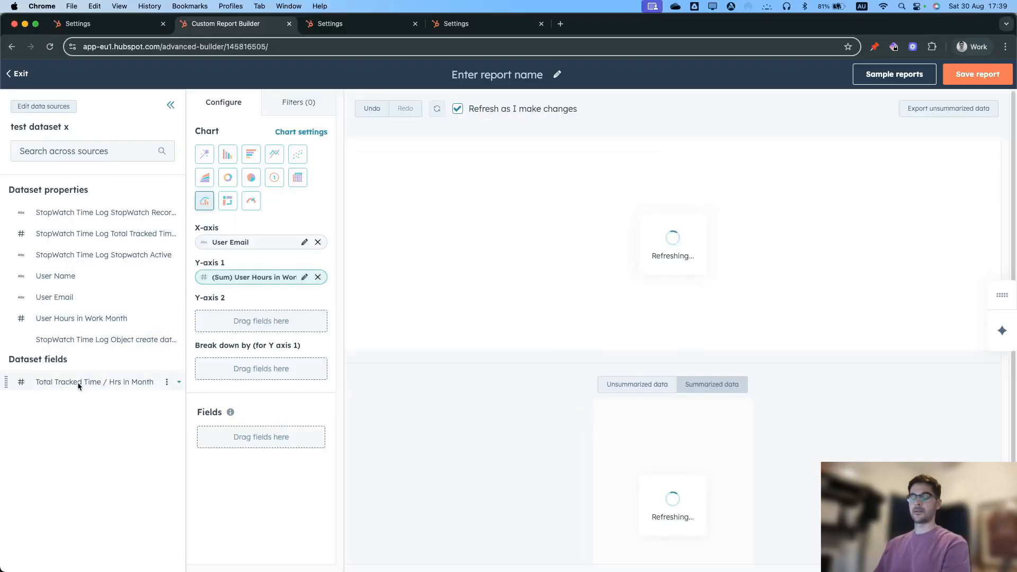
drag(78, 384, 210, 328)
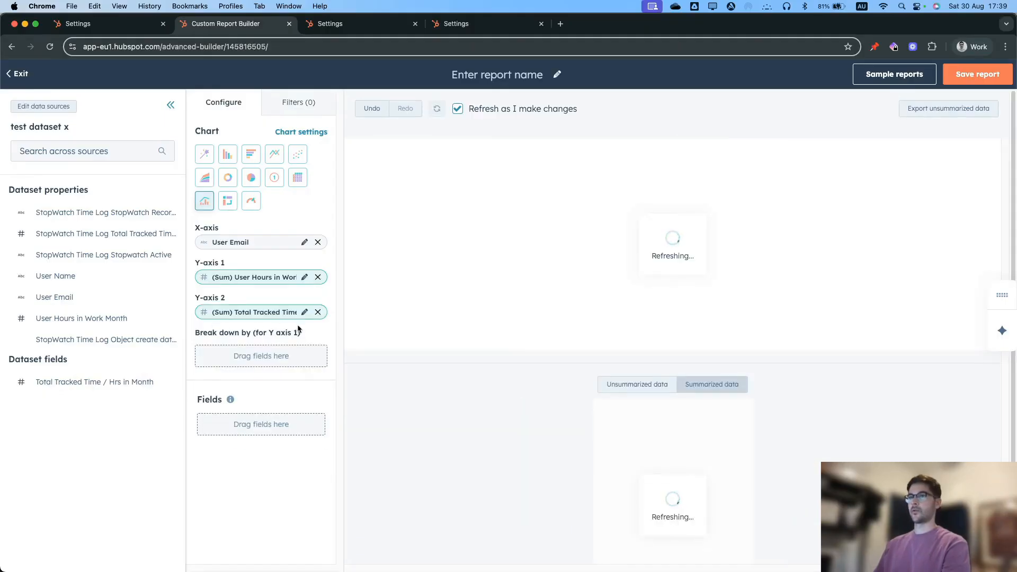
- Format the Y-axis 2 field Total Tracked Time / Hrs in Month as a percent with 0 decimal places
click(304, 313)
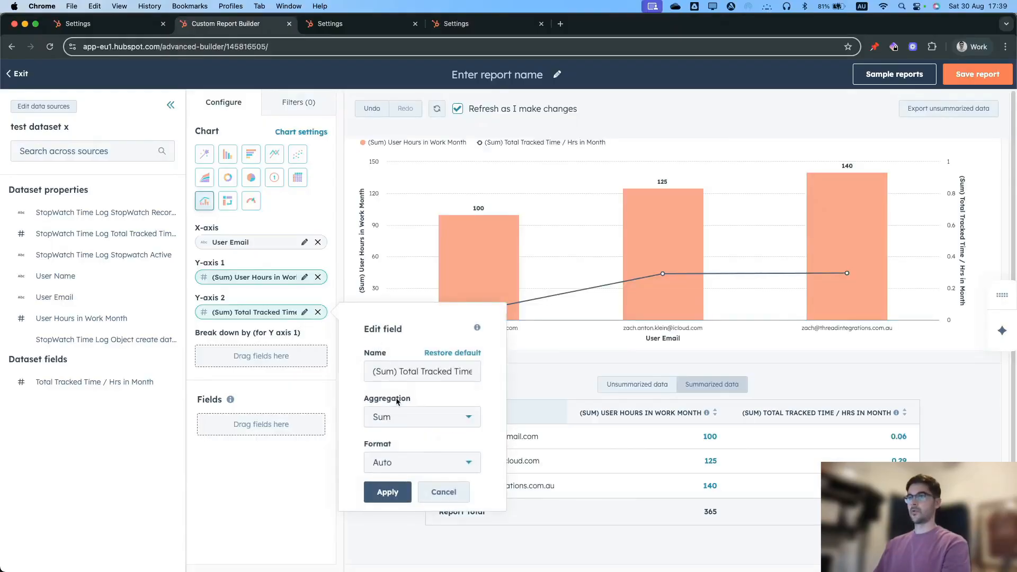
click(407, 462)
click(408, 511)
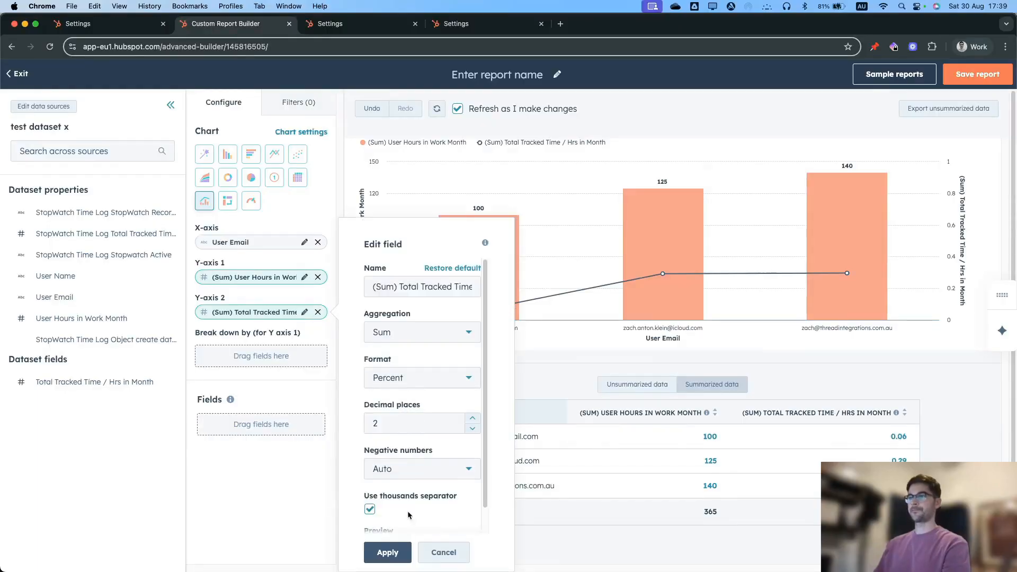
double_click(473, 428)
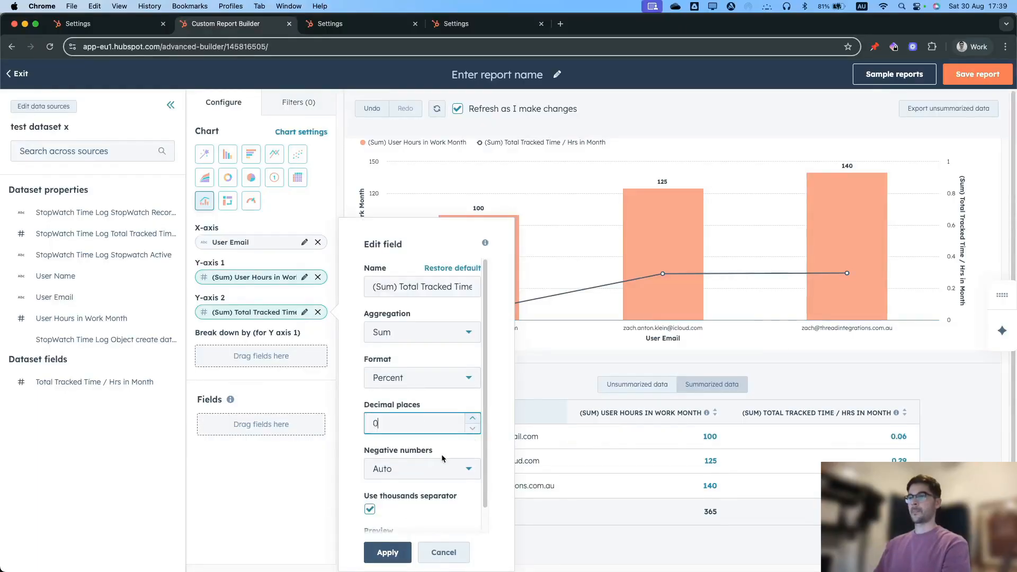
click(389, 554)
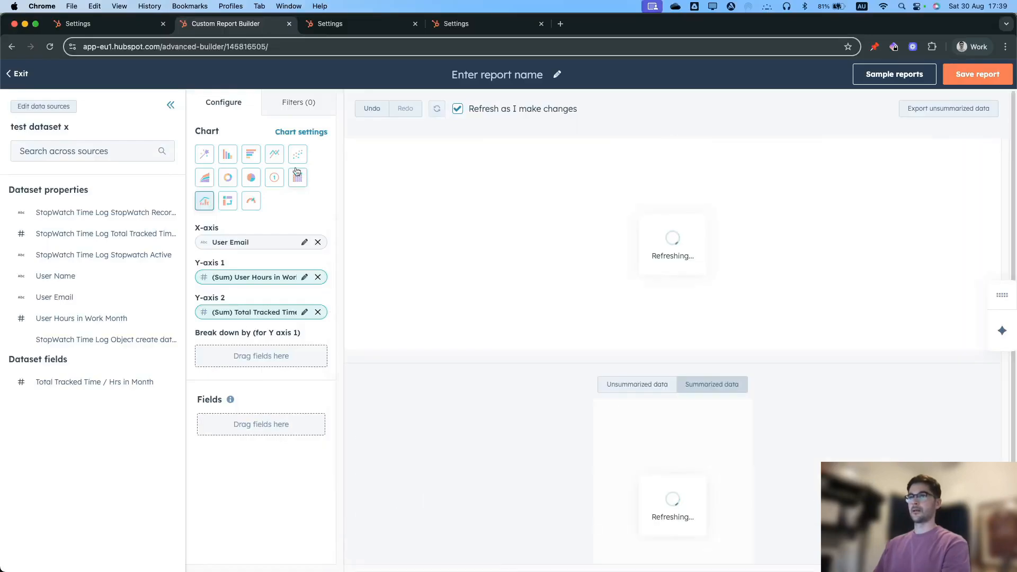
- Change the chart settings so that Y-axis 2 is shown as a bar
click(297, 132)
click(223, 391)
scroll(245, 411, down, 3)
click(237, 306)
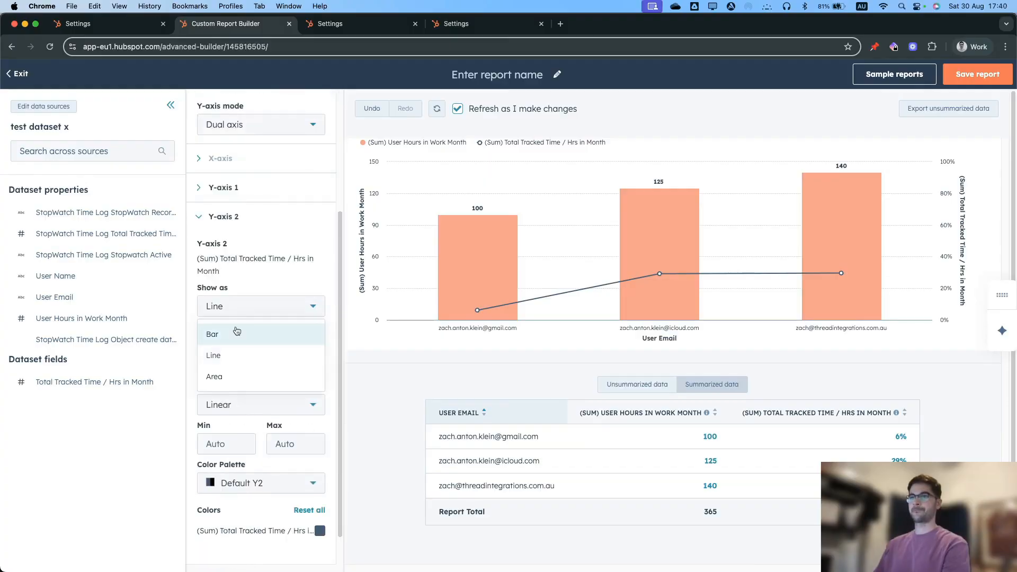
click(293, 329)
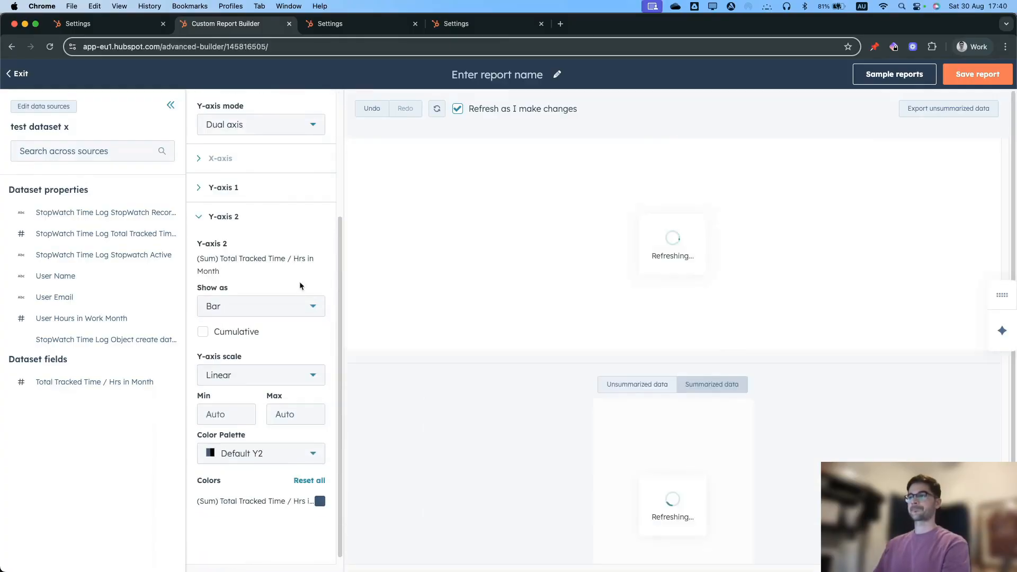
scroll(303, 281, up, 5)
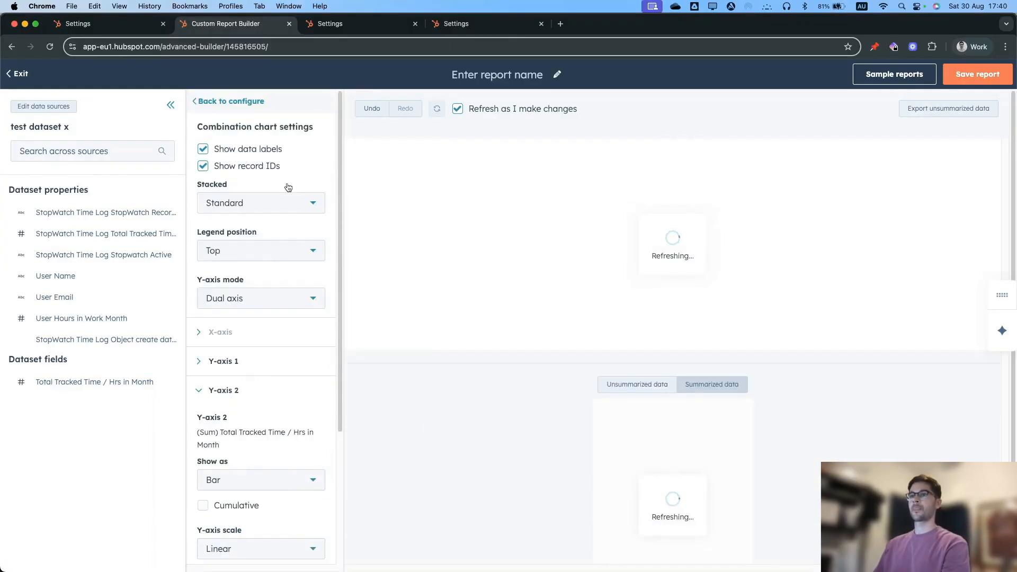
click(253, 101)
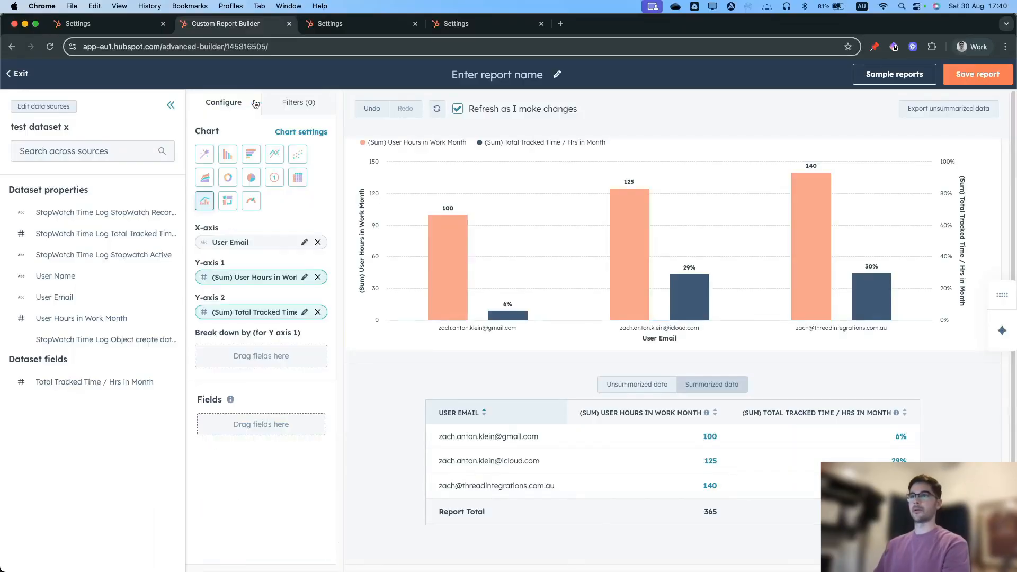
- Filter the report to time logs whose Object create date/time is This month
click(291, 110)
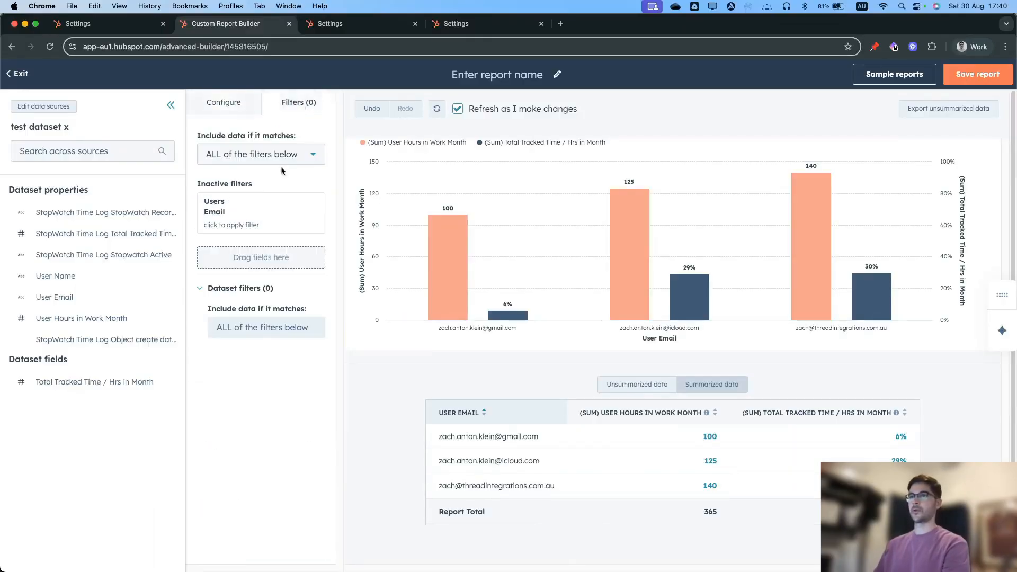
drag(92, 339, 207, 254)
click(249, 264)
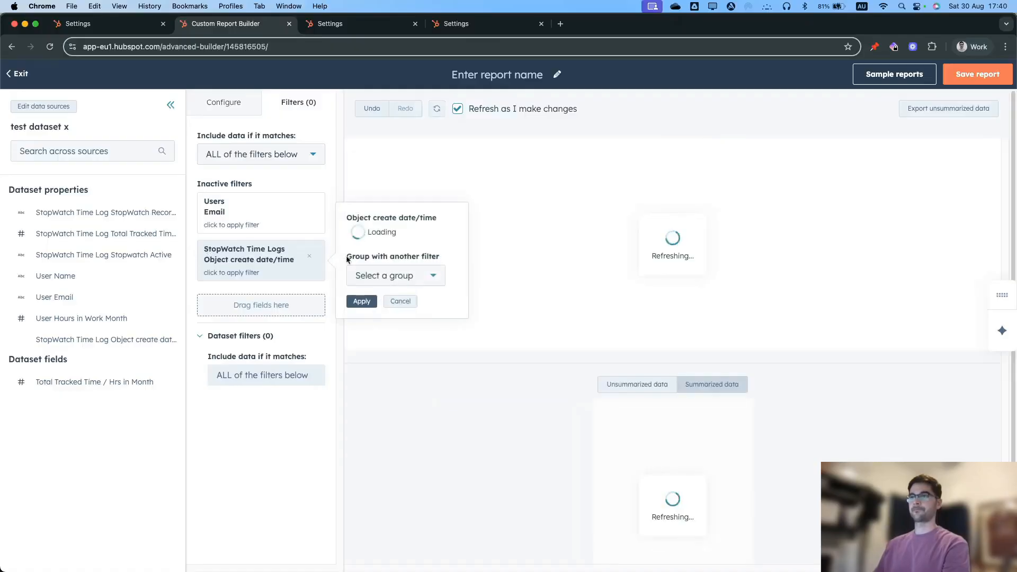
click(374, 232)
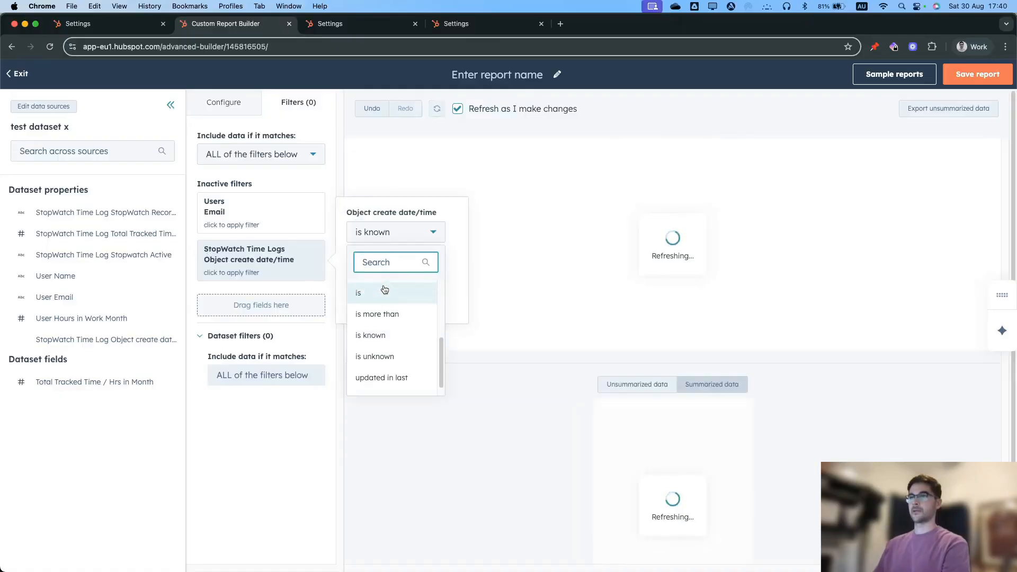
click(384, 291)
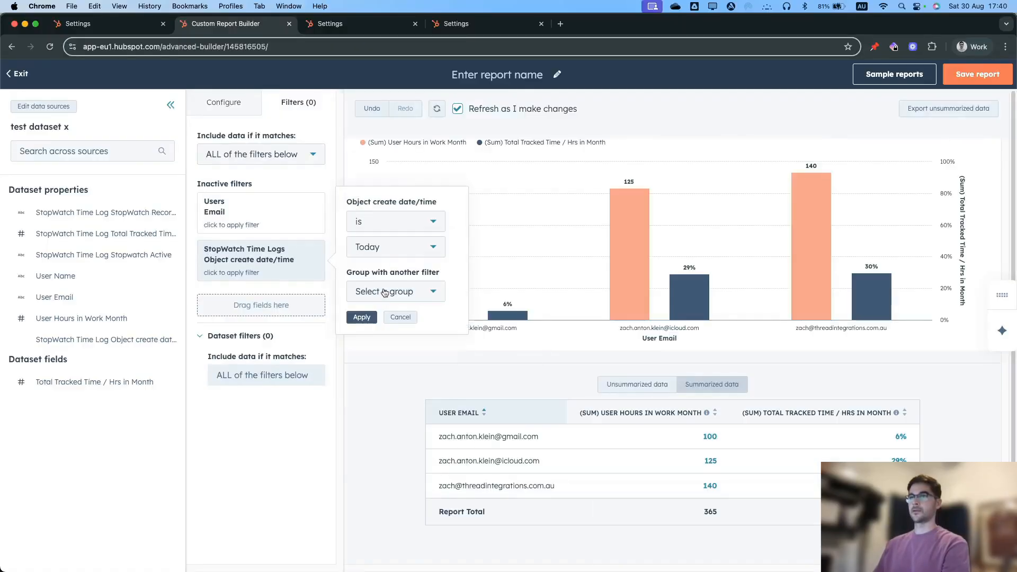
click(383, 254)
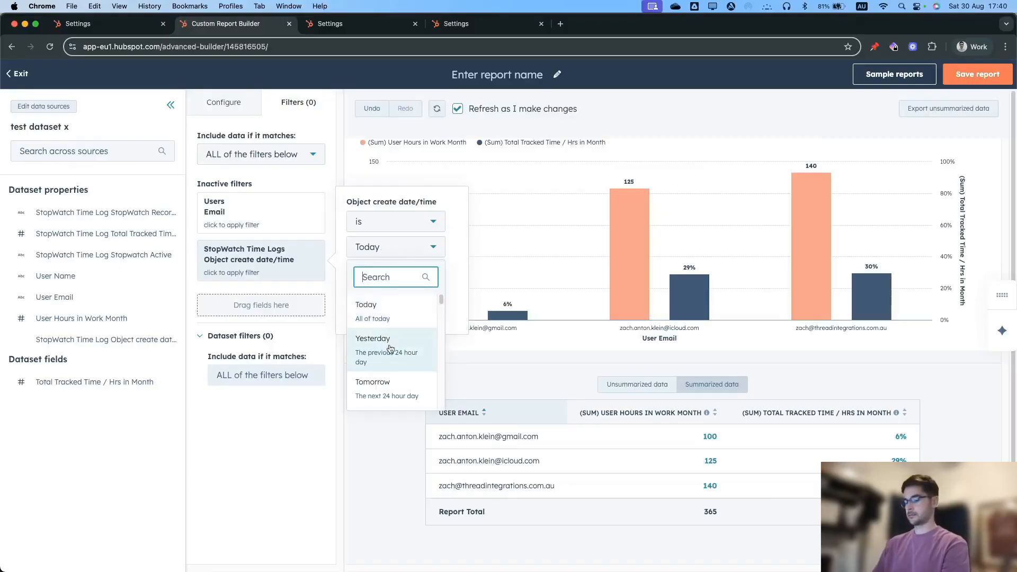
text(month)
click(383, 314)
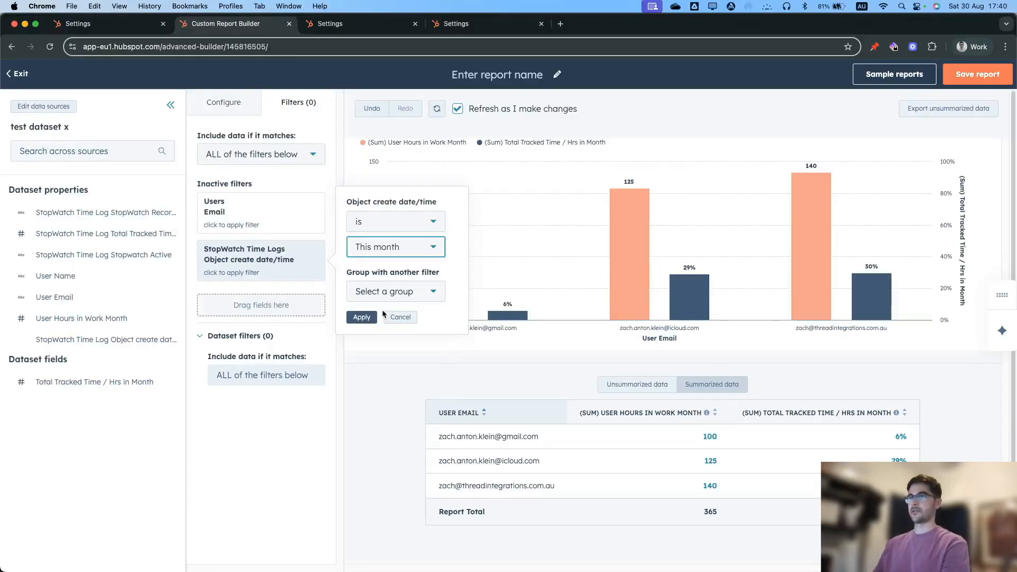
click(370, 316)
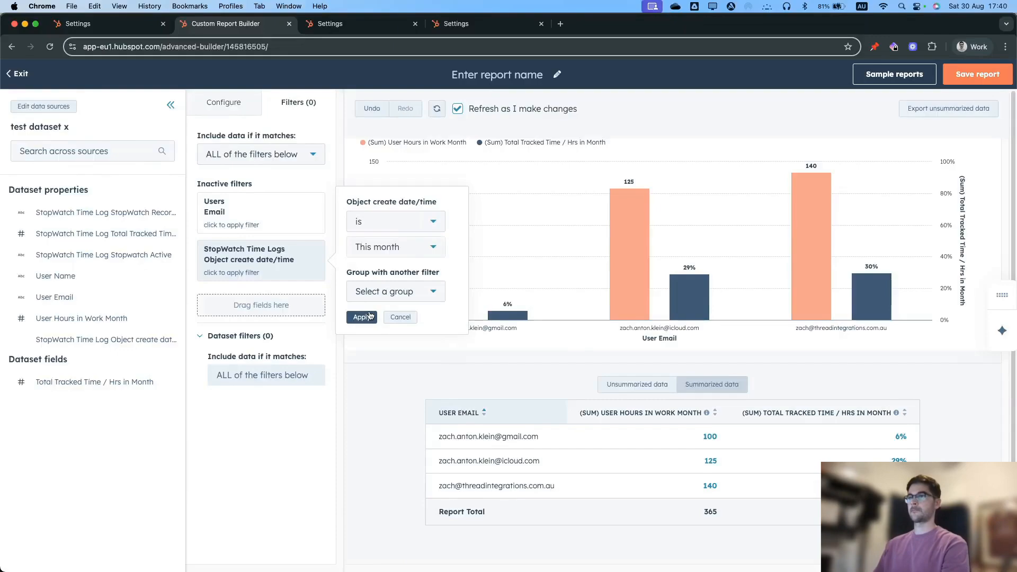
click(223, 109)
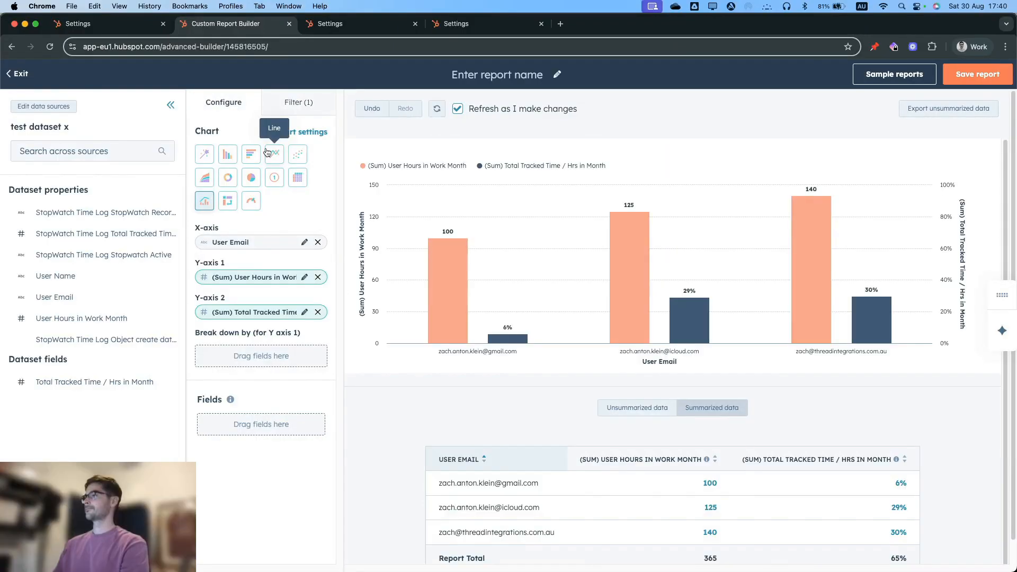